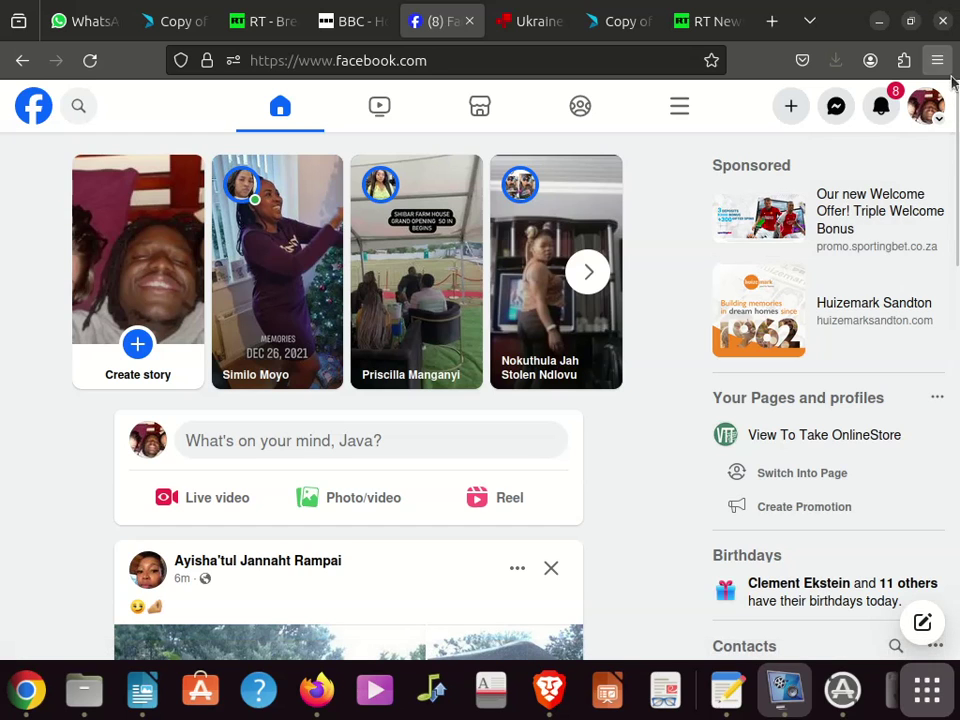
Switch to the Greenlight Academy Online School profile and open its settings.
left_click(928, 110)
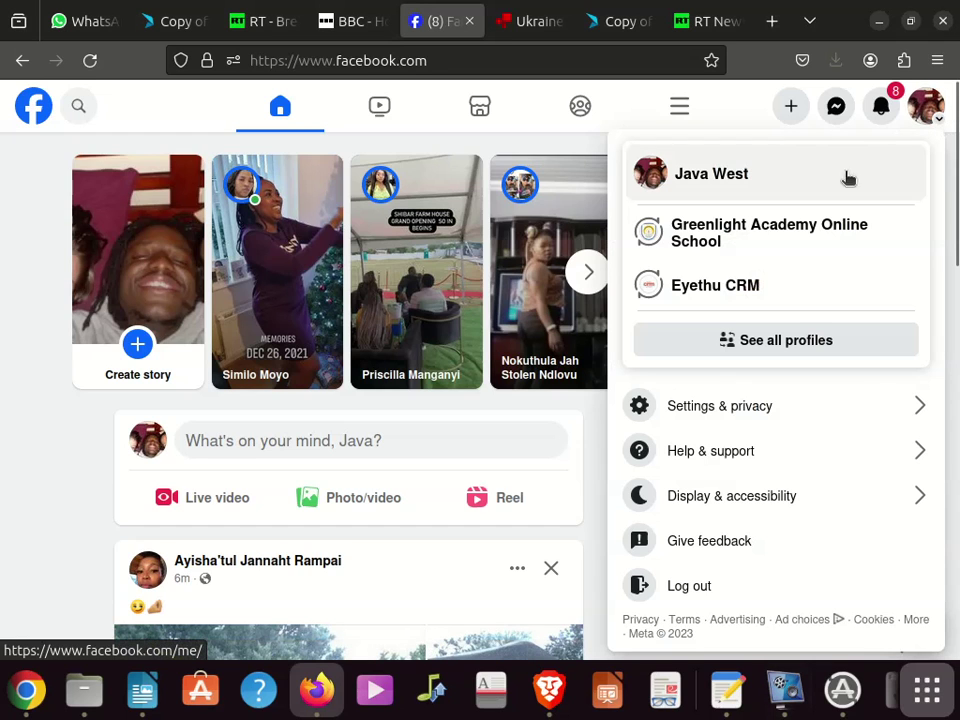
left_click(710, 236)
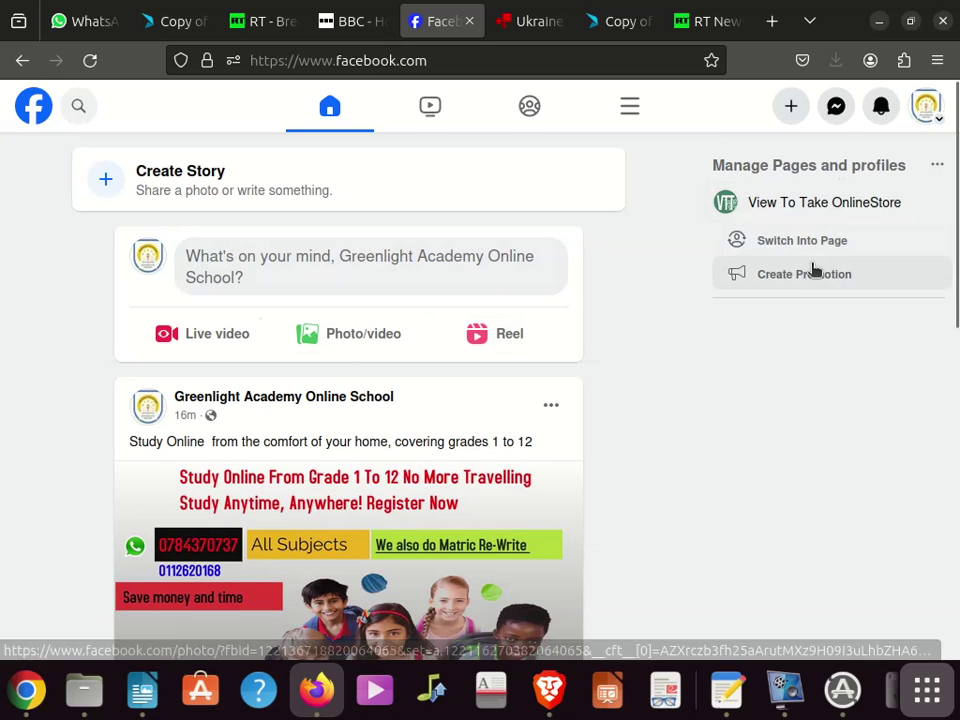
left_click(928, 117)
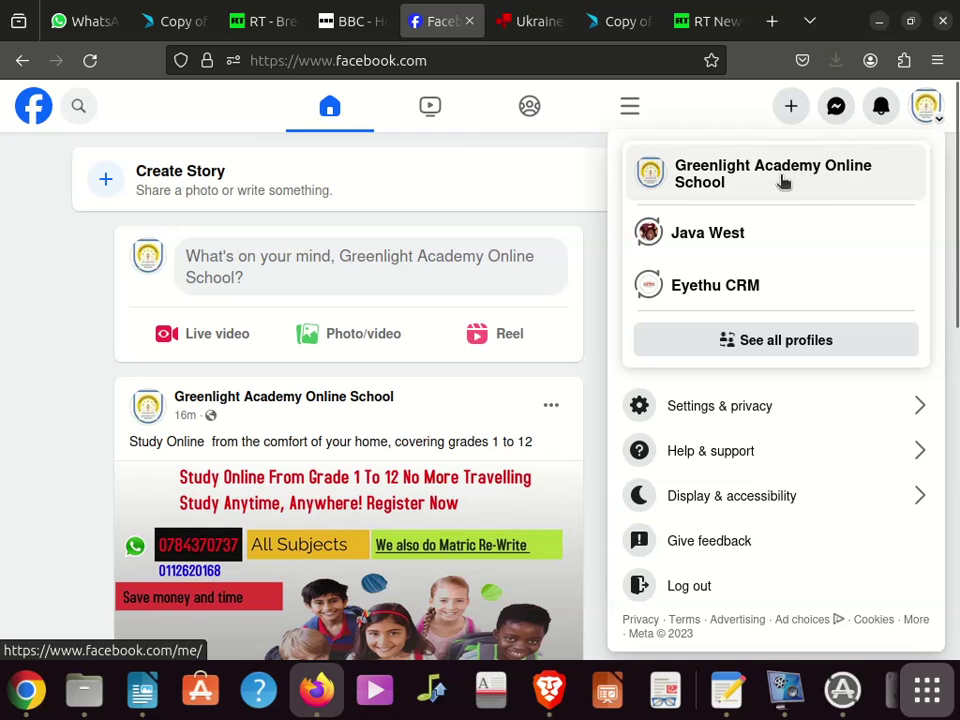
left_click(738, 406)
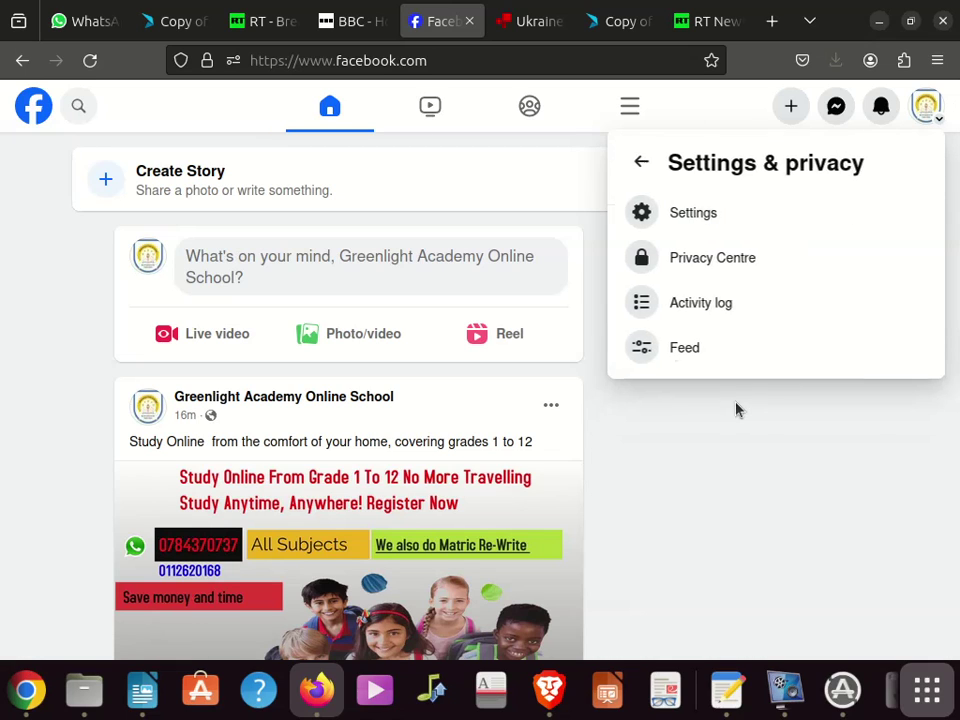
left_click(705, 216)
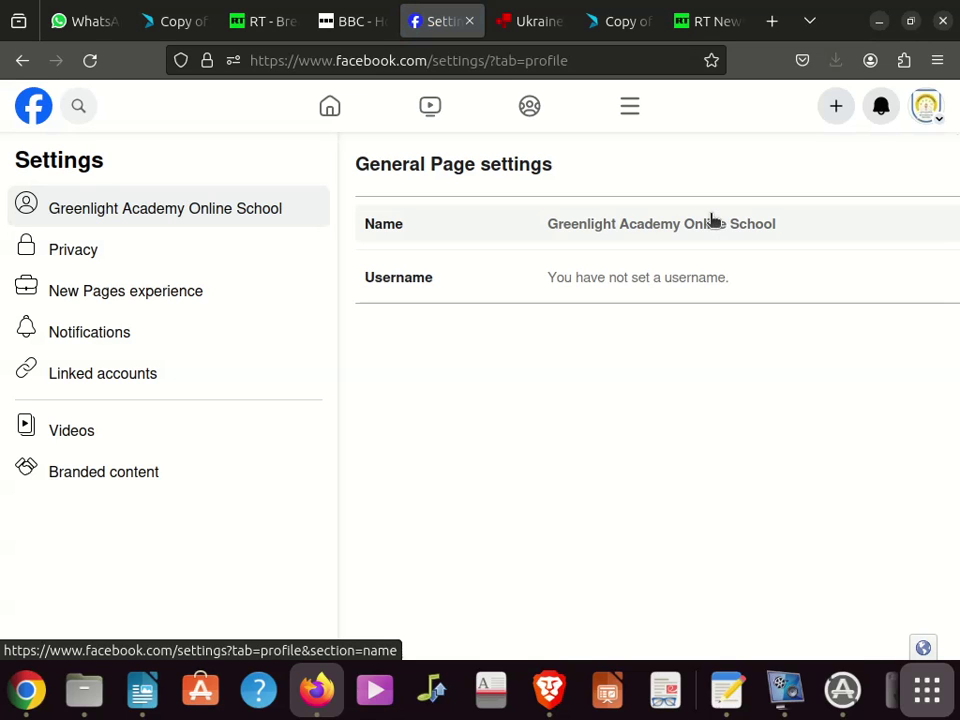
Open the Page's name for editing in the general Page settings.
left_click(195, 210)
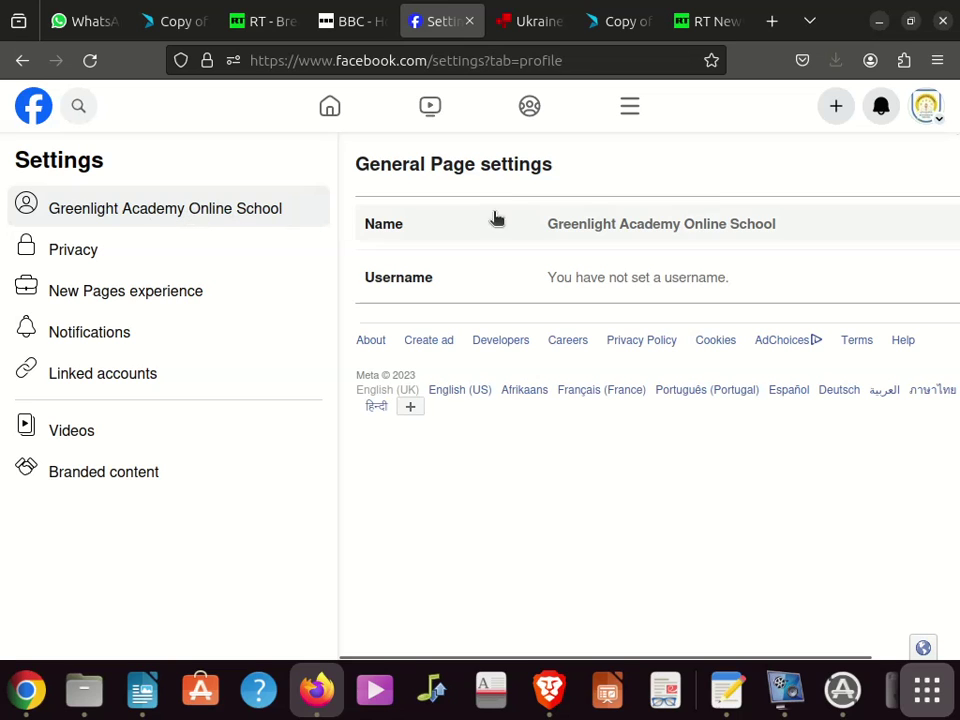
left_click(695, 225)
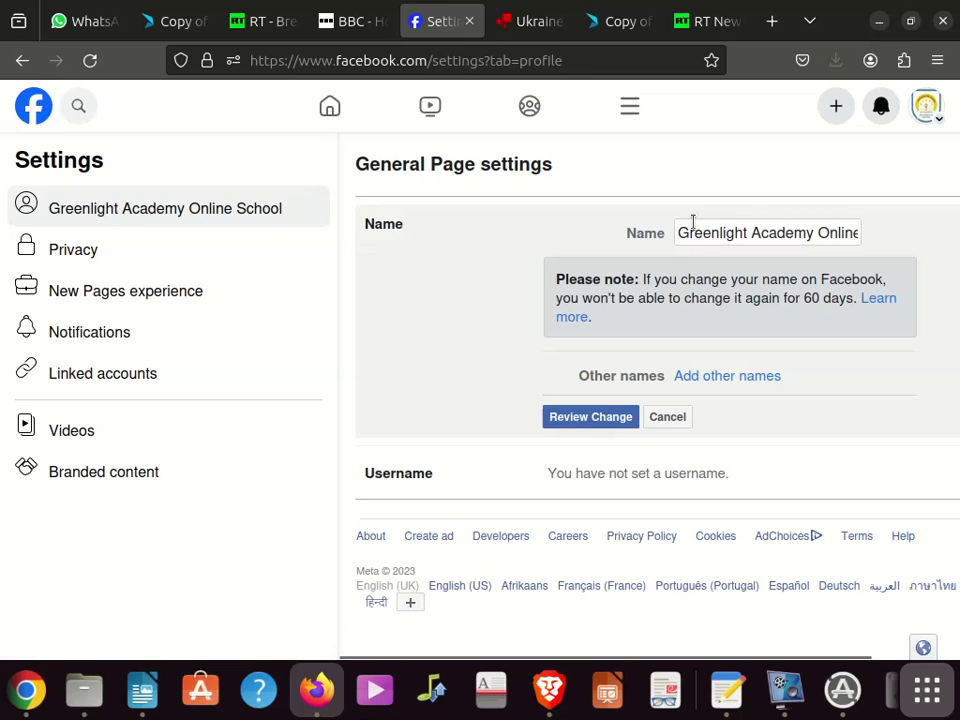
double_click(744, 229)
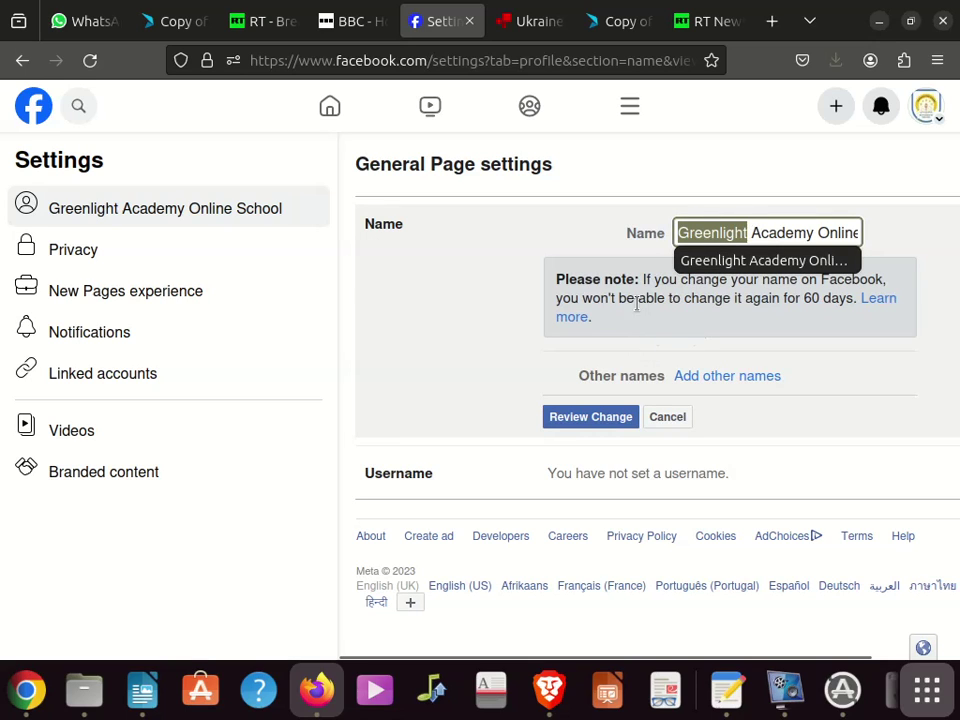
left_click(546, 266)
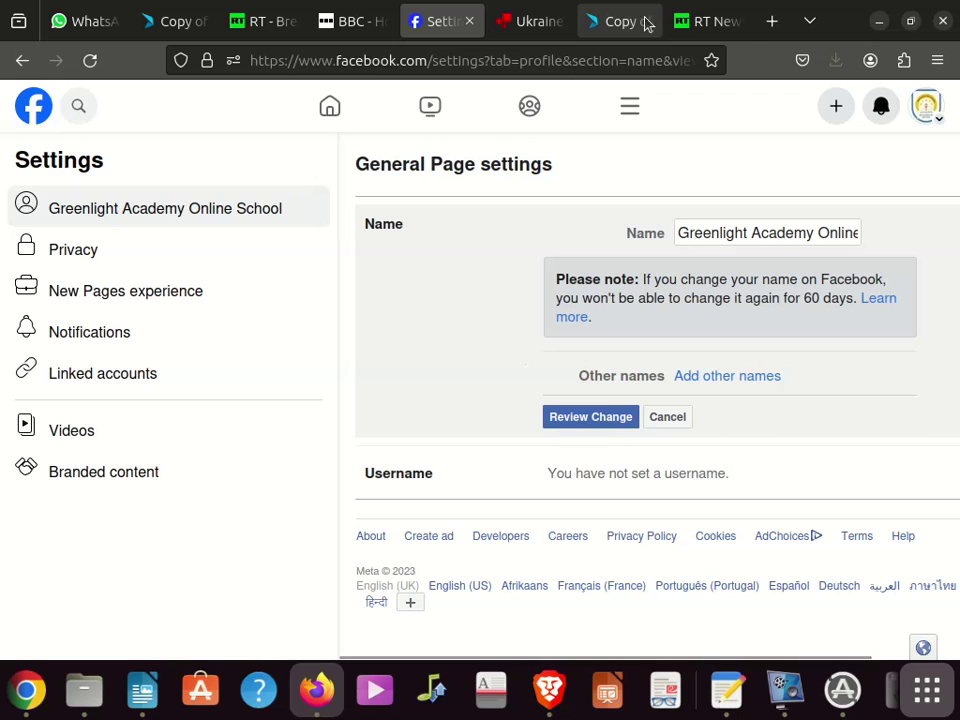
Switch to the already open BBC homepage and select its web address for replacement.
left_click(330, 21)
left_click(340, 55)
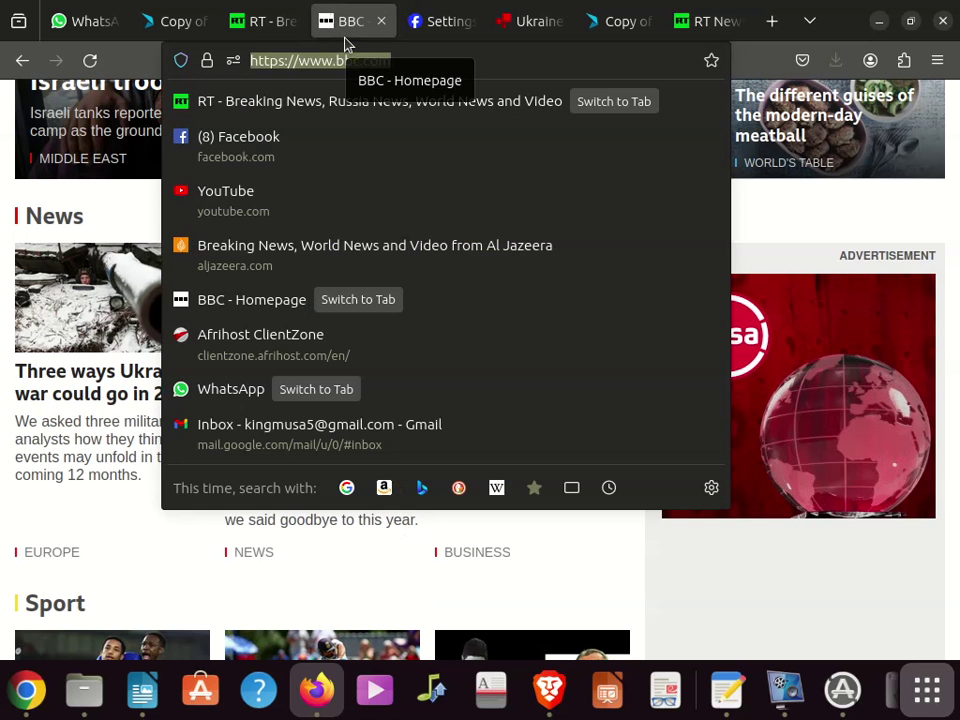
type("b")
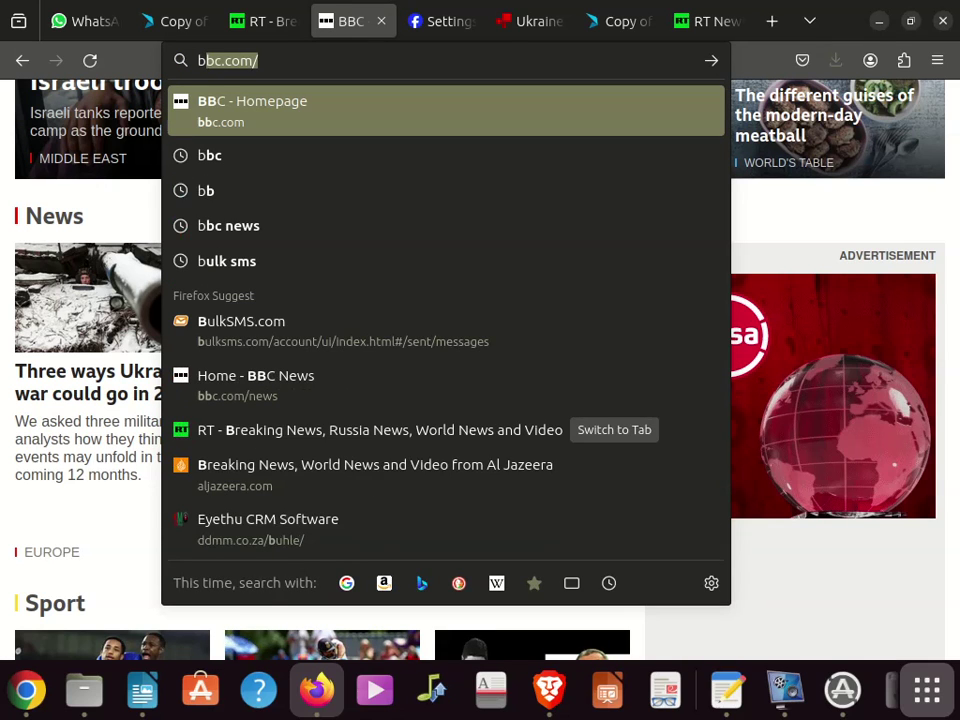
type("sa")
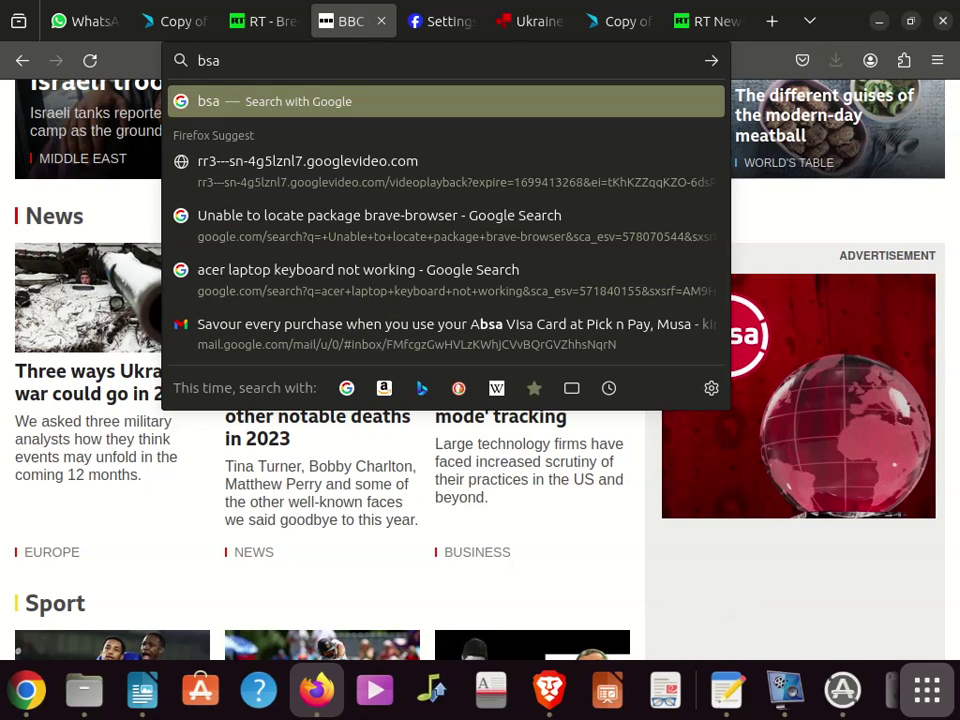
type("c")
key("BackSpace")
key("BackSpace")
key("BackSpace")
key("BackSpace")
Go to google.com and search for "bokamoso stars academy" using the matching suggestion.
type("google")
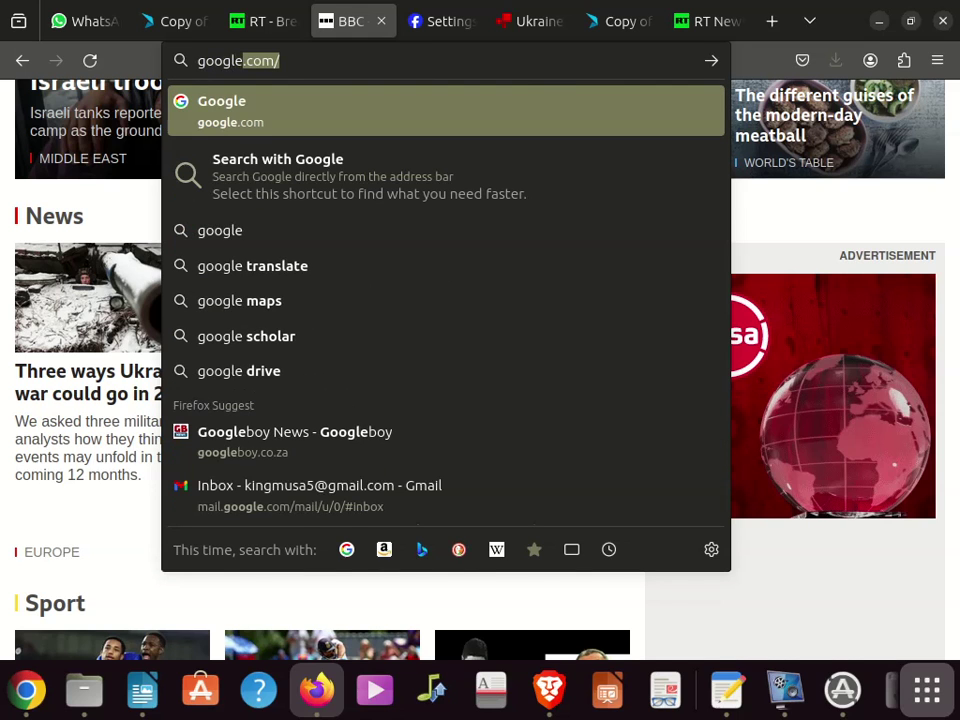
key("Return")
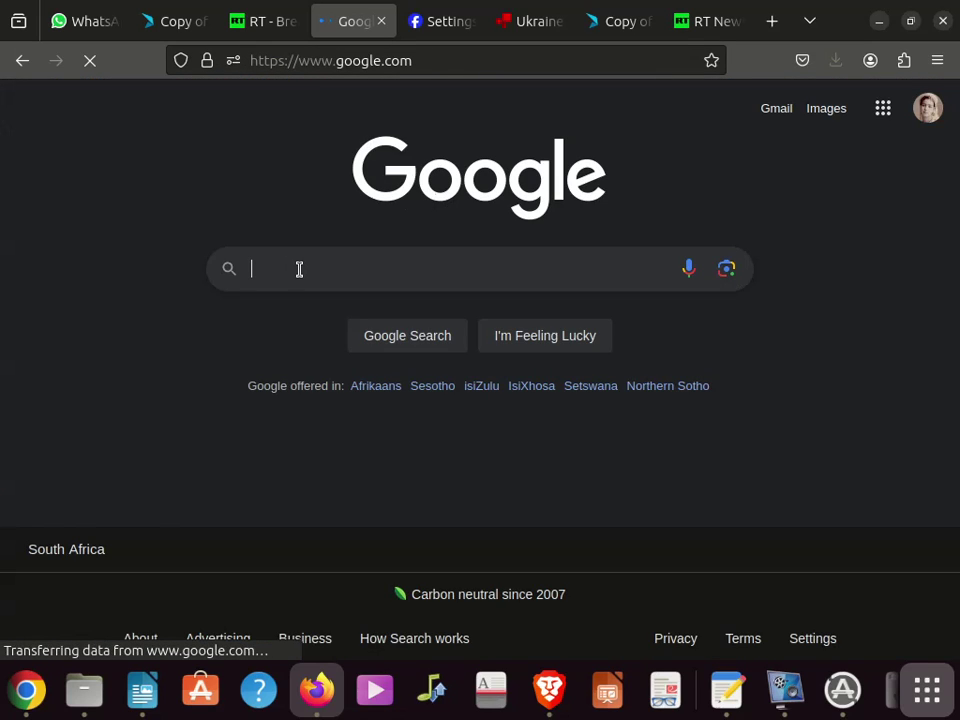
left_click(298, 269)
type("bo")
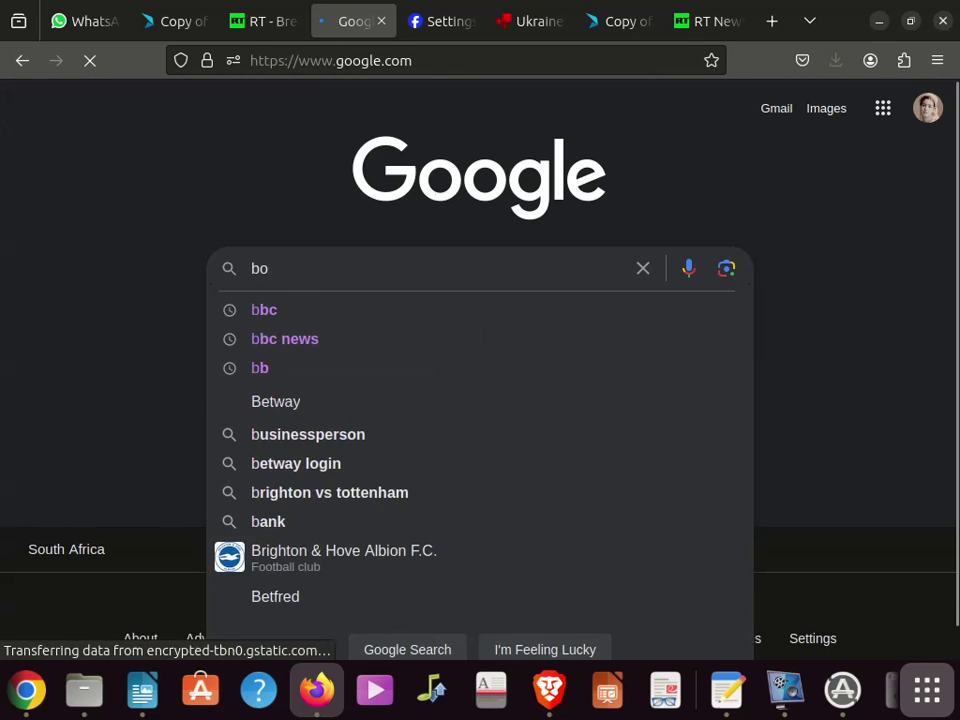
type("kamoso")
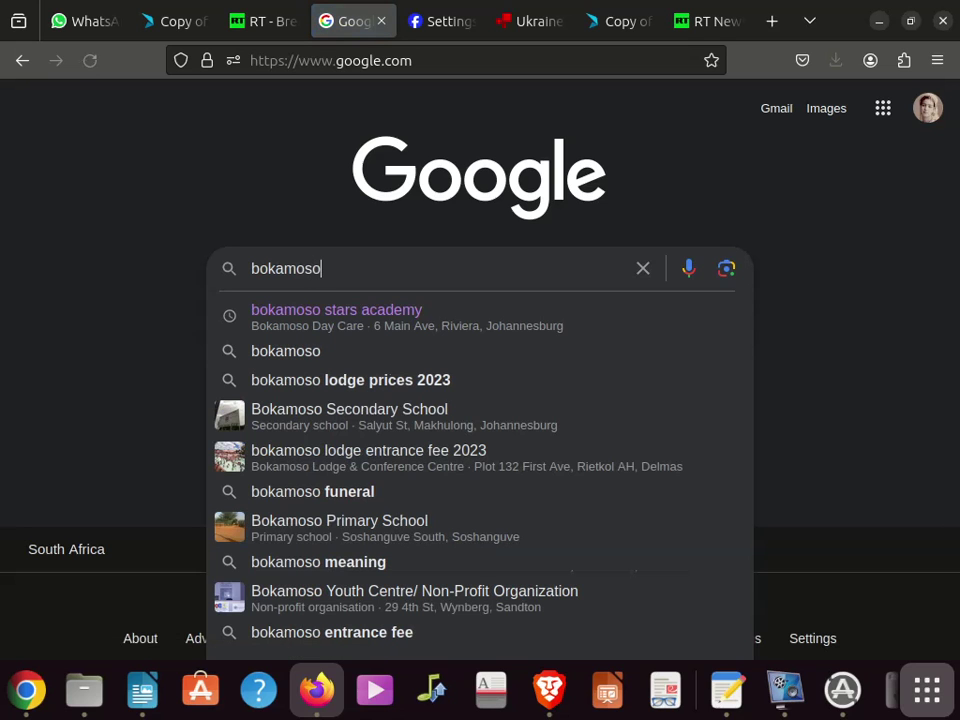
left_click(370, 316)
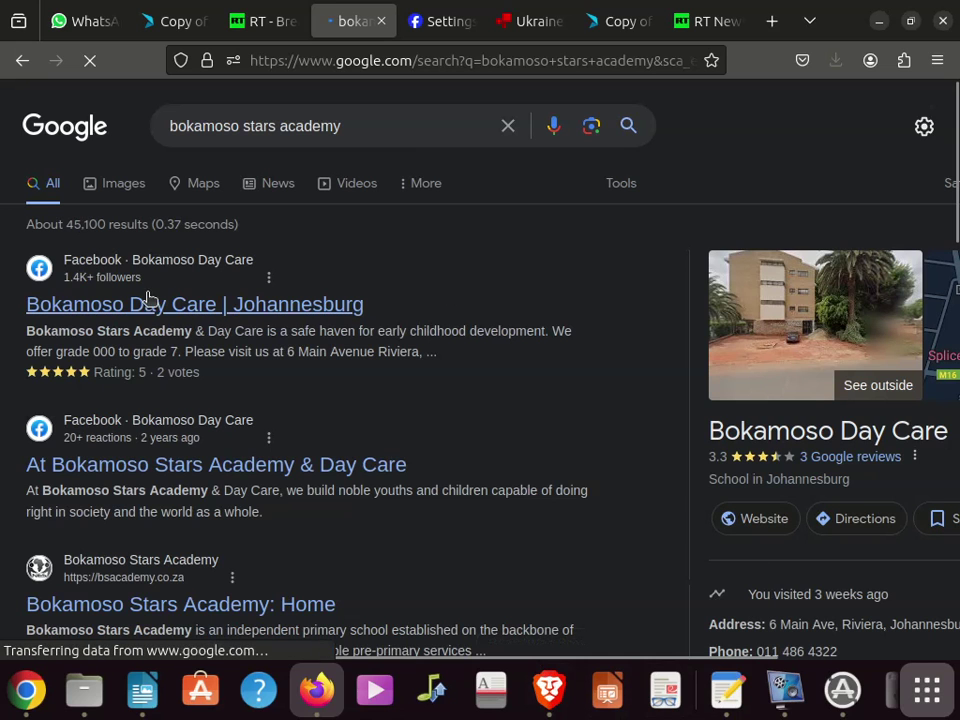
Look through the search results and copy the full query "bokamoso stars academy".
scroll(170, 445, "down", 5)
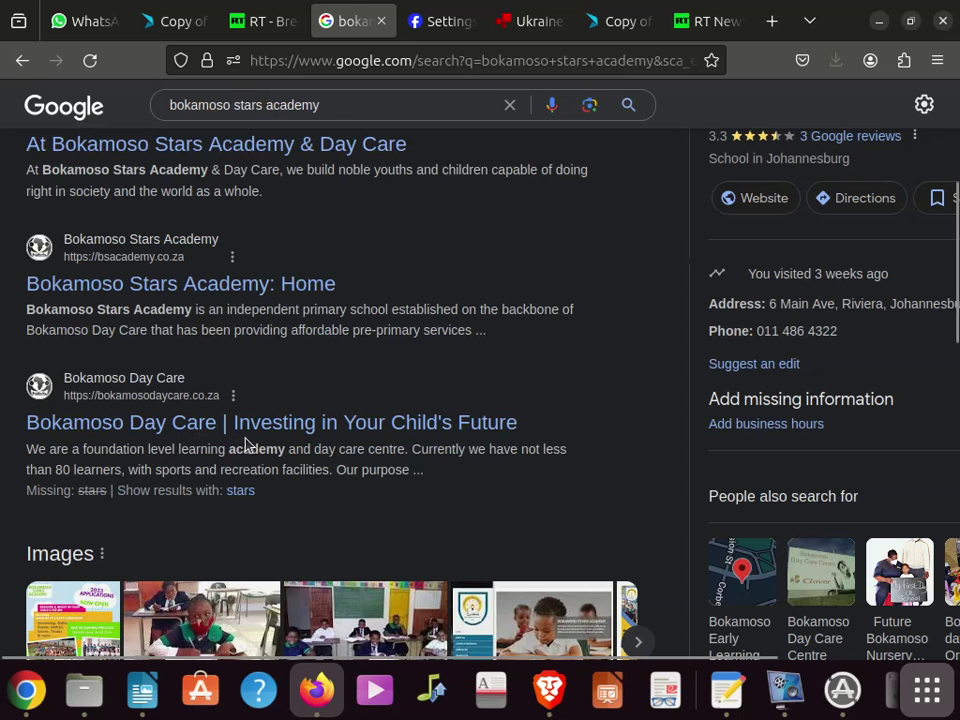
scroll(248, 442, "up", 5)
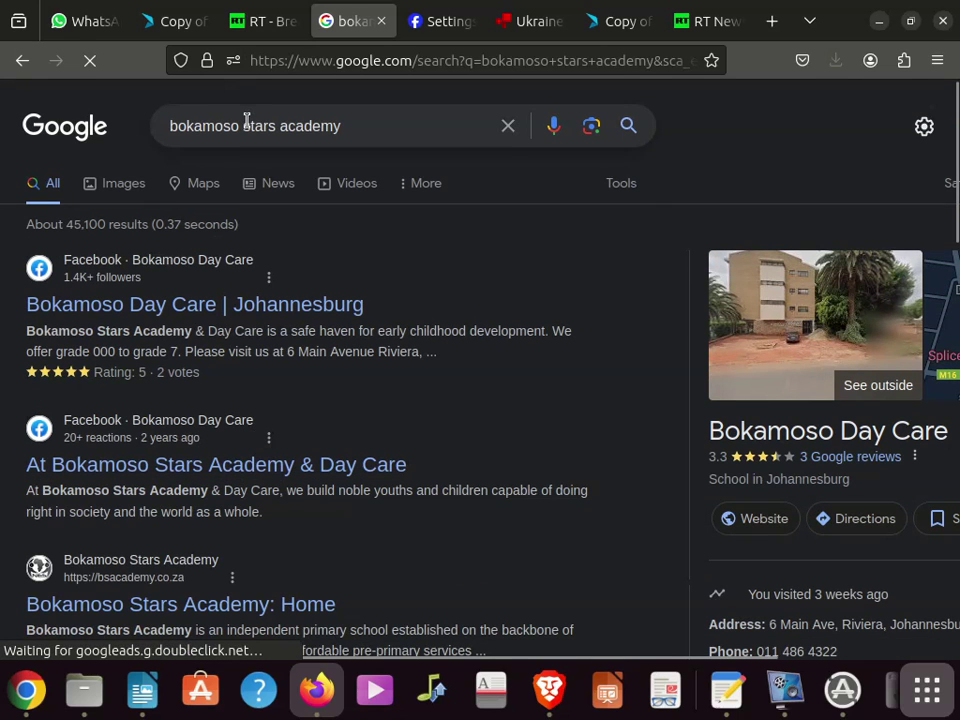
double_click(246, 124)
left_click(247, 124)
right_click(253, 127)
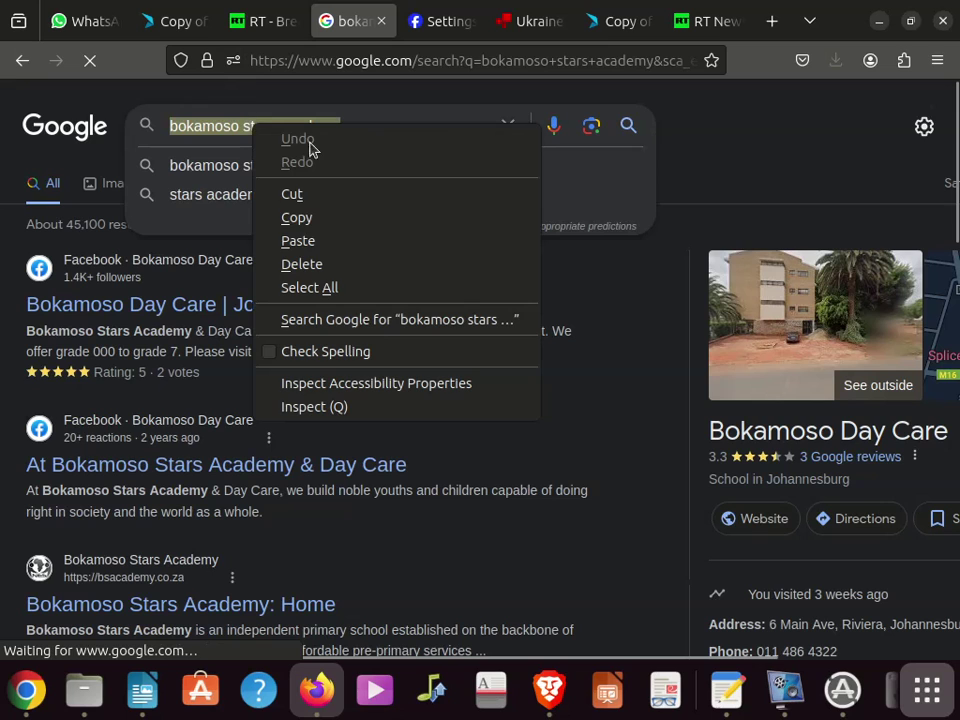
left_click(326, 219)
Return to the Facebook Page settings and replace the Page name with the copied text "bokamoso stars academy".
left_click(437, 21)
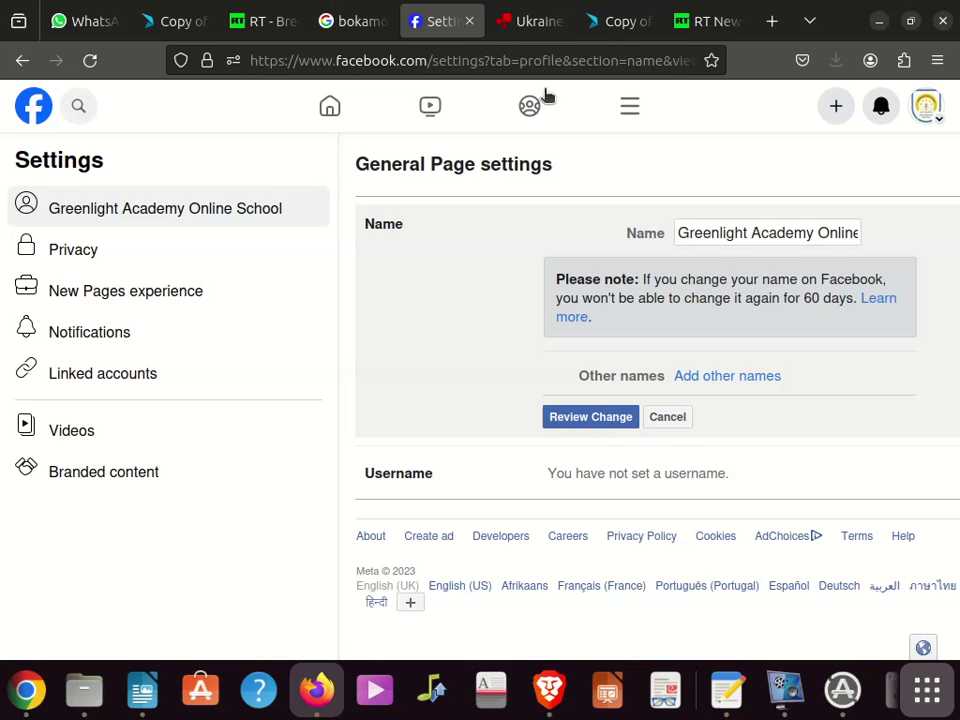
triple_click(708, 233)
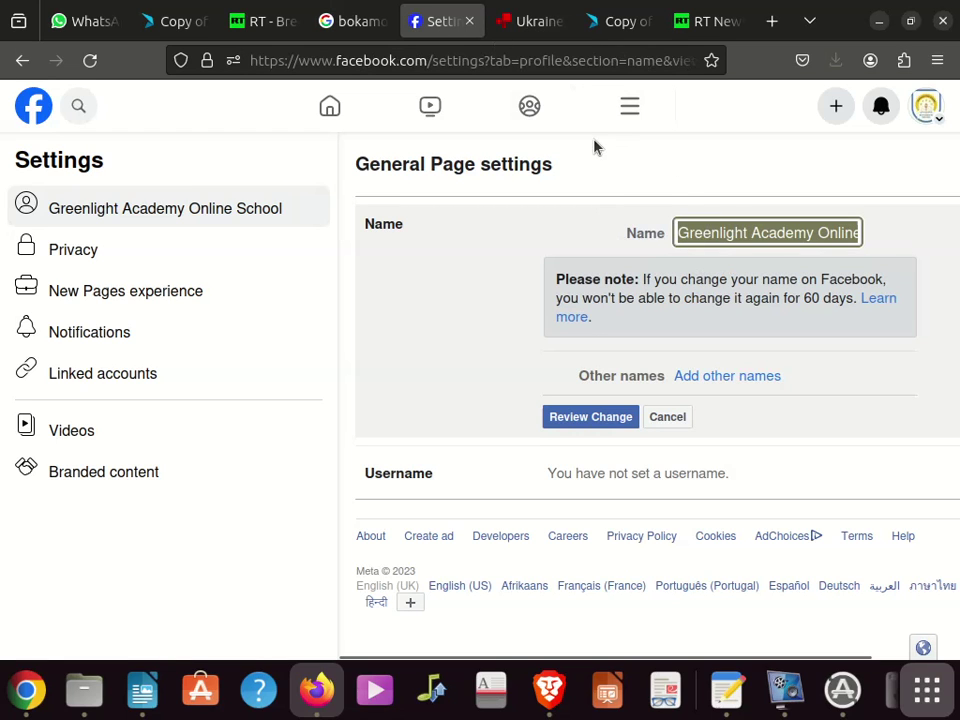
key("BackSpace")
key("ctrl+v")
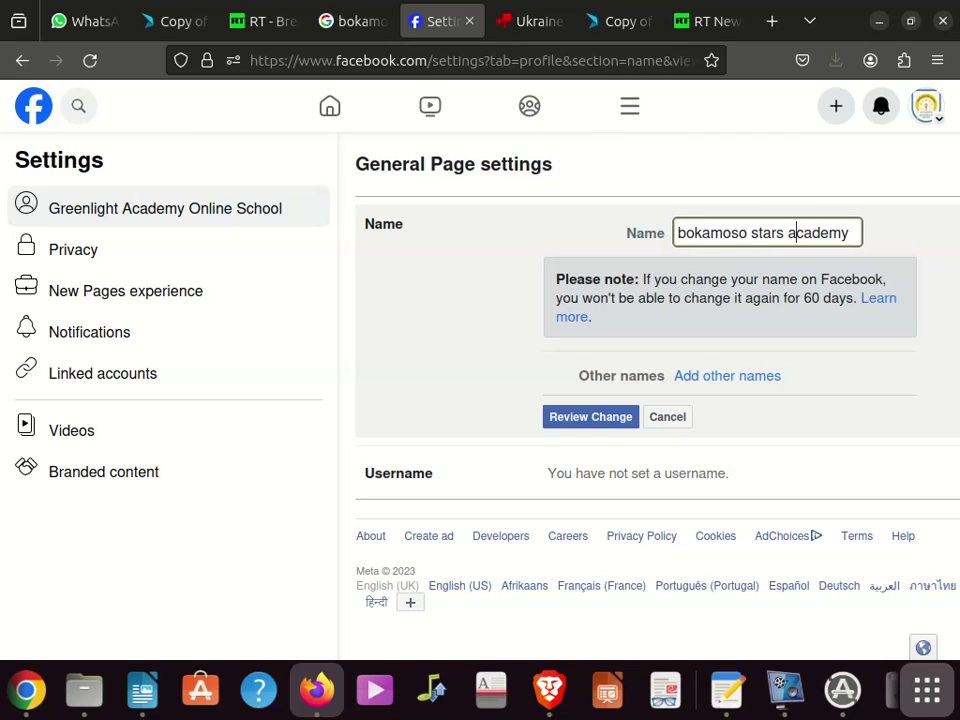
Capitalise the first letter of each word in the new Page name so it reads "Bokamoso Stars Academy".
key("BackSpace")
type("A")
key("Left")
key("Left")
key("Left")
key("Left")
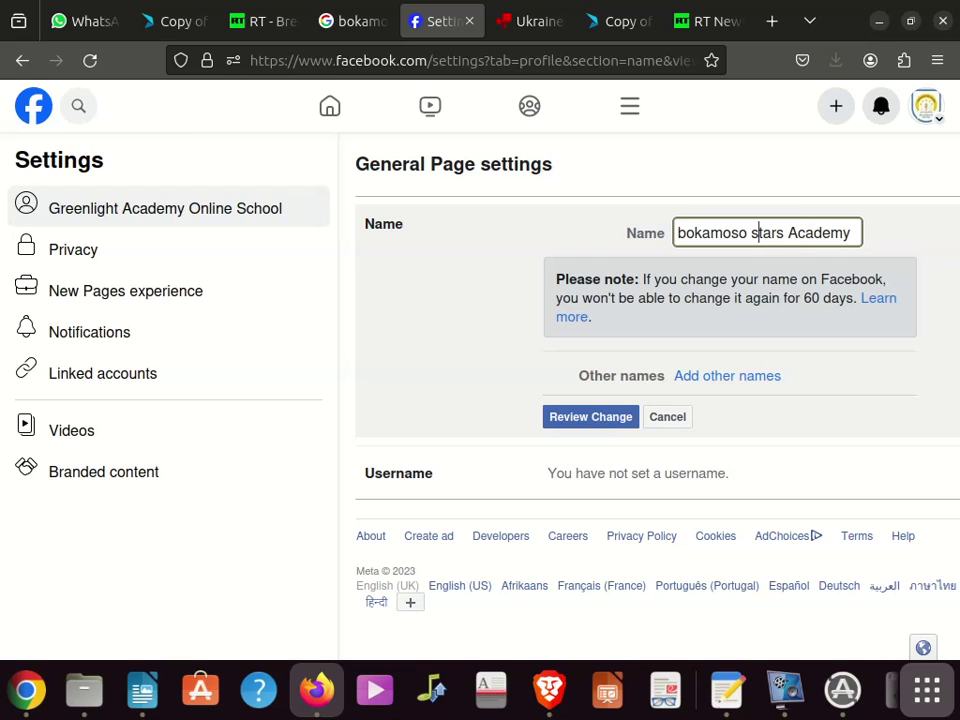
key("BackSpace")
type("S")
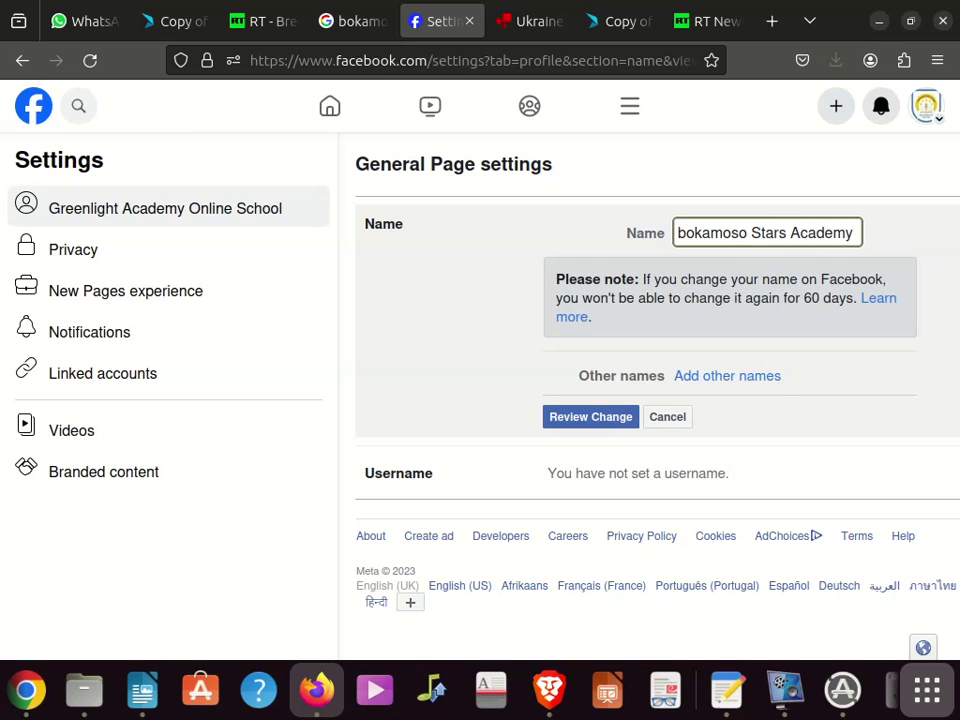
left_click(678, 232)
key("Delete")
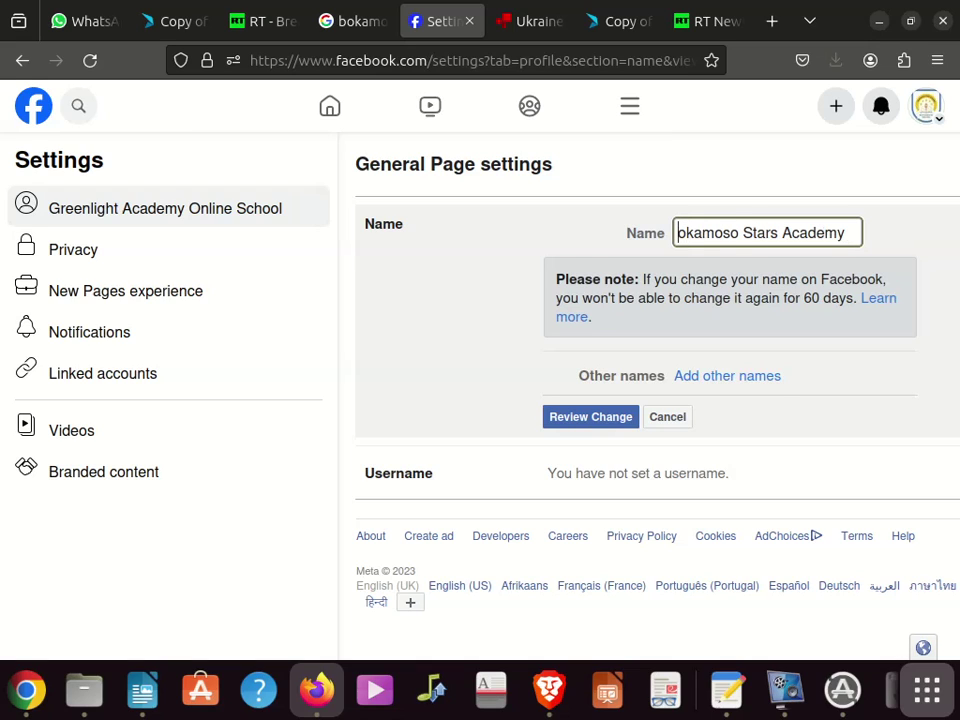
type("B")
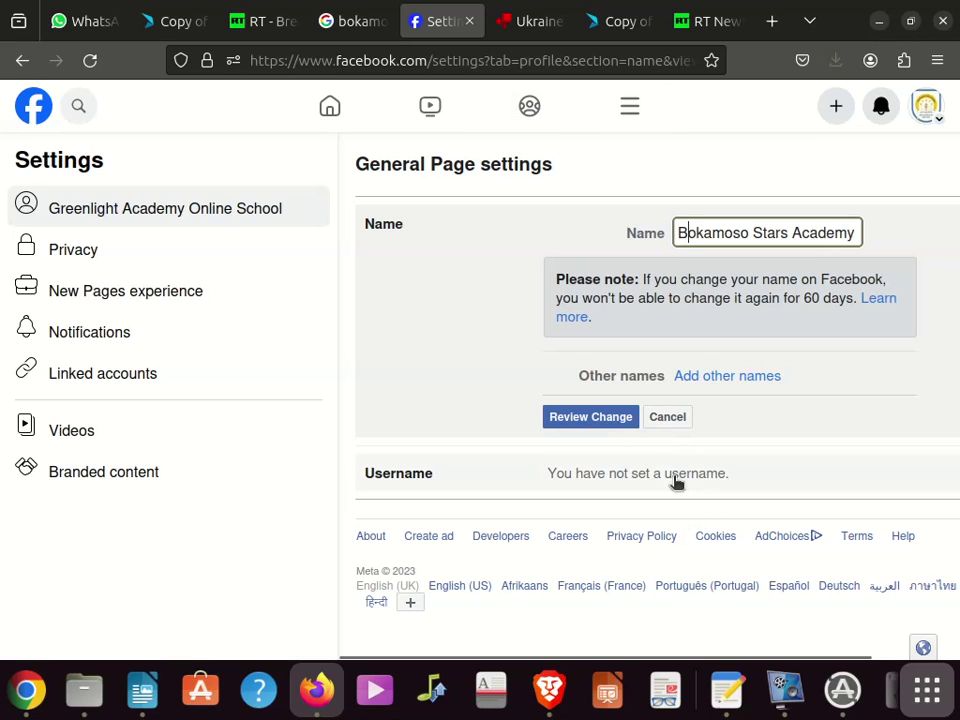
Append "Online School" to the end of the new Page name.
left_click(851, 233)
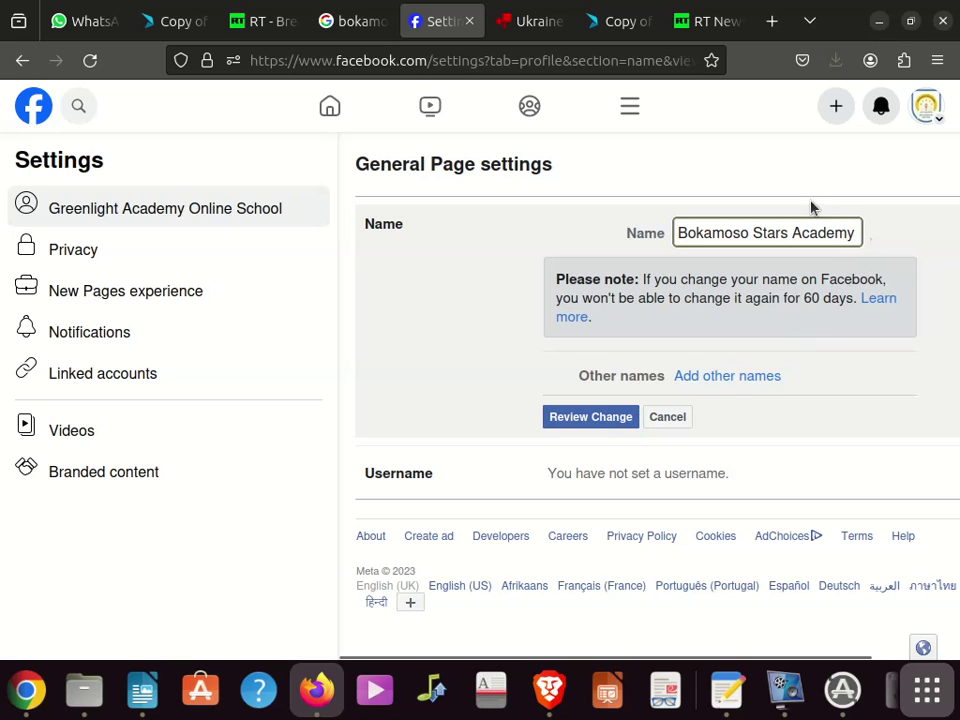
type("Online")
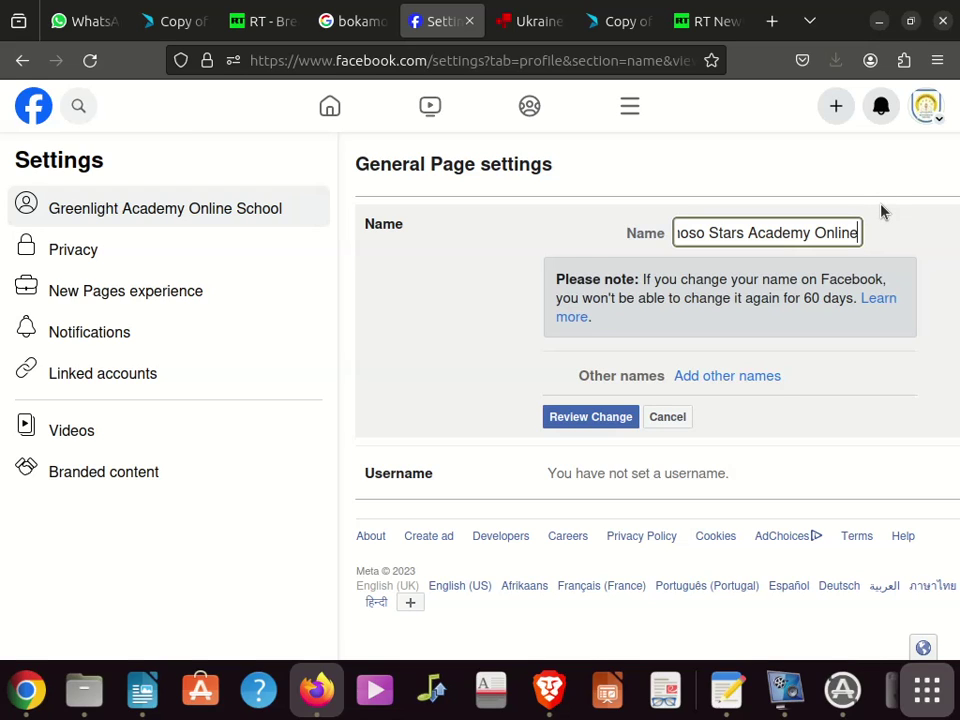
type("Sc")
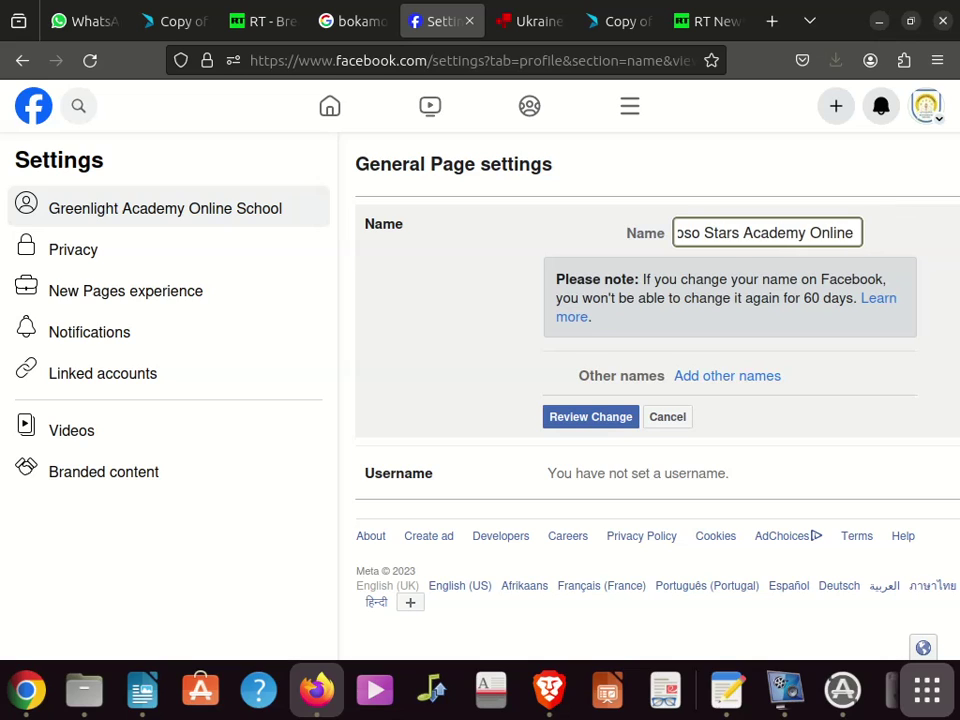
type("hool")
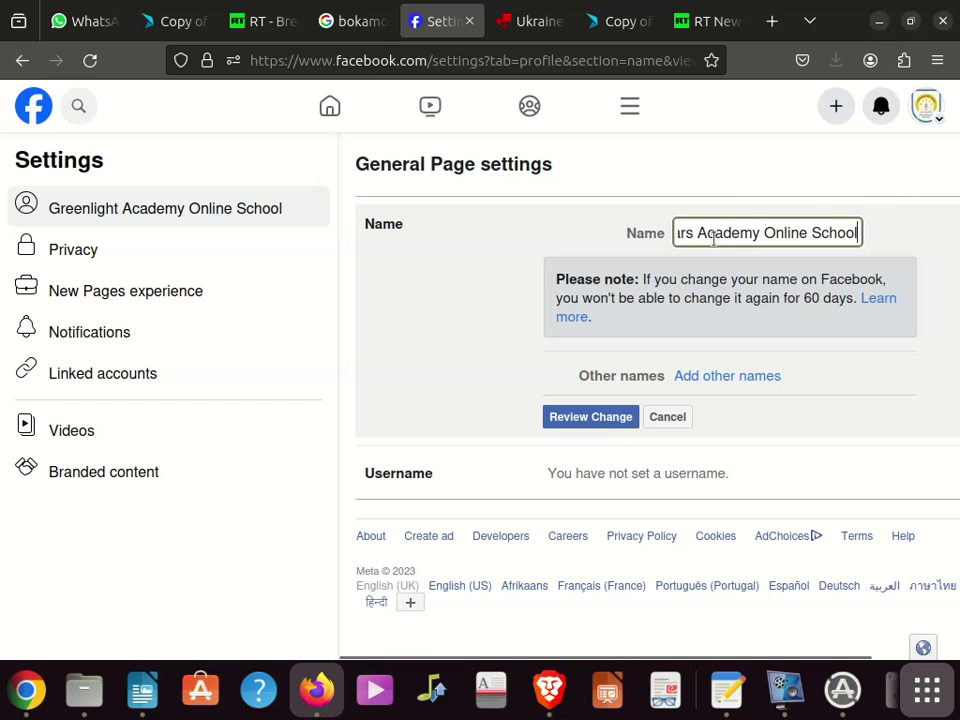
Review the Page name change, replace the prefilled entry with the account password and submit the name change request.
left_click(600, 416)
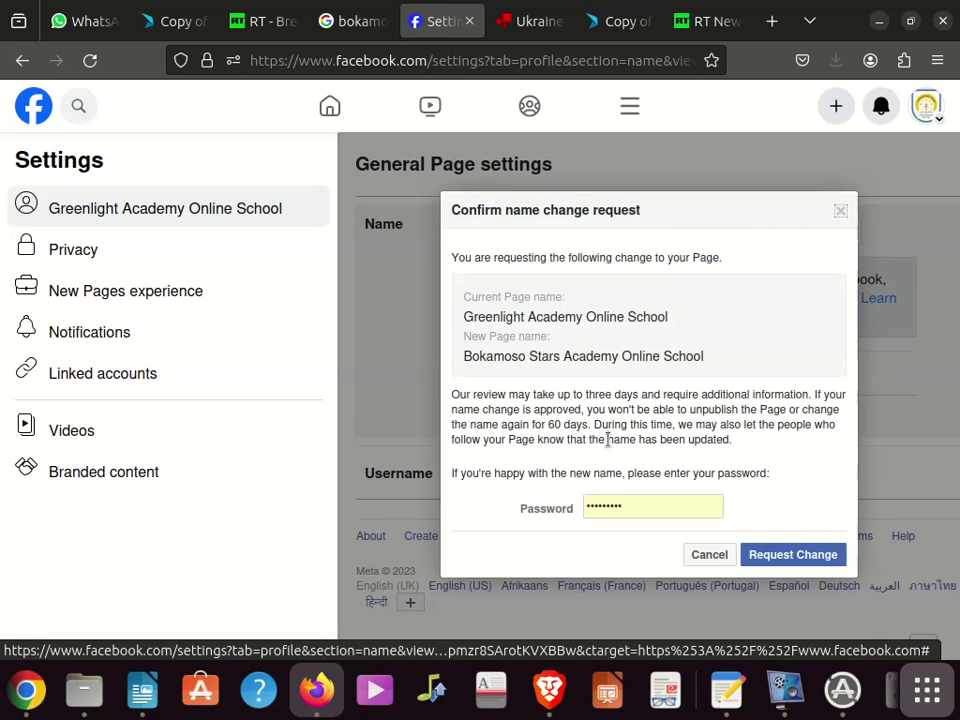
double_click(629, 503)
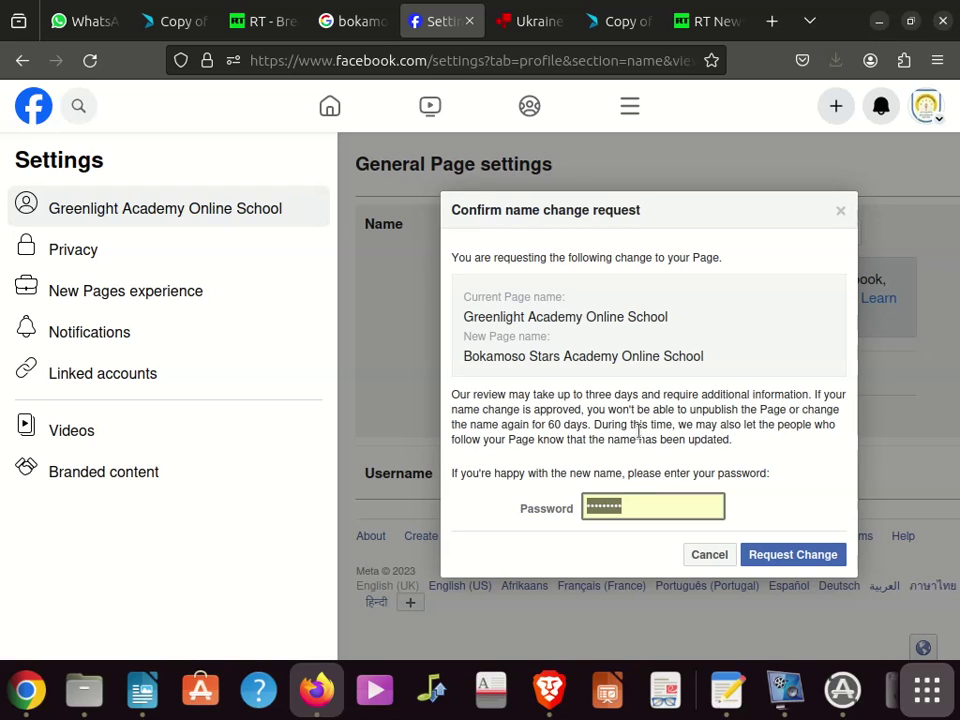
key("BackSpace")
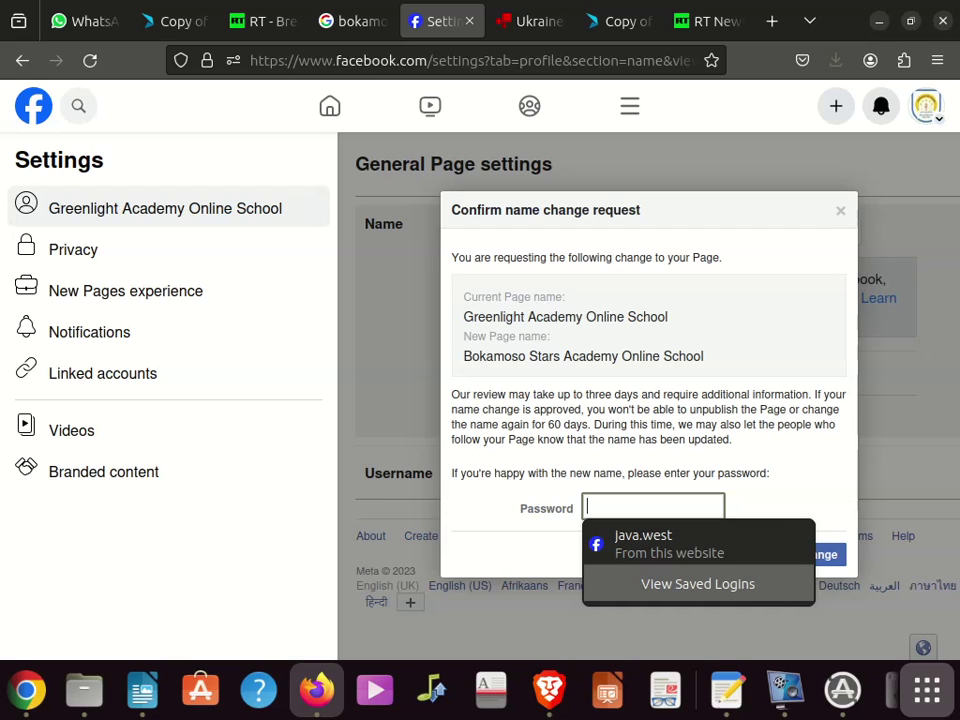
type("*")
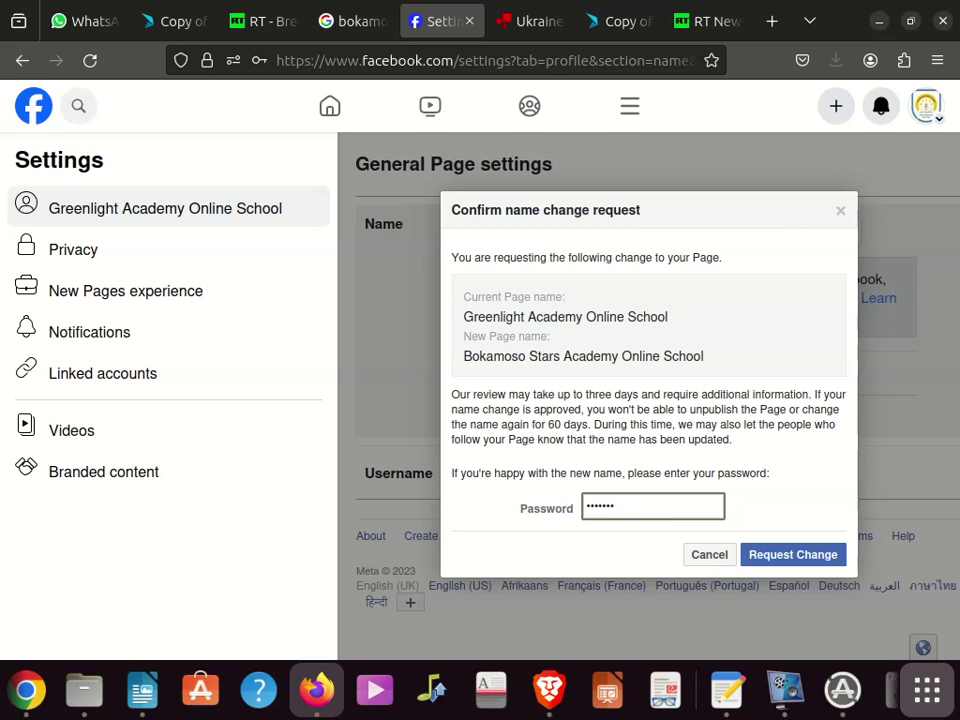
left_click(783, 553)
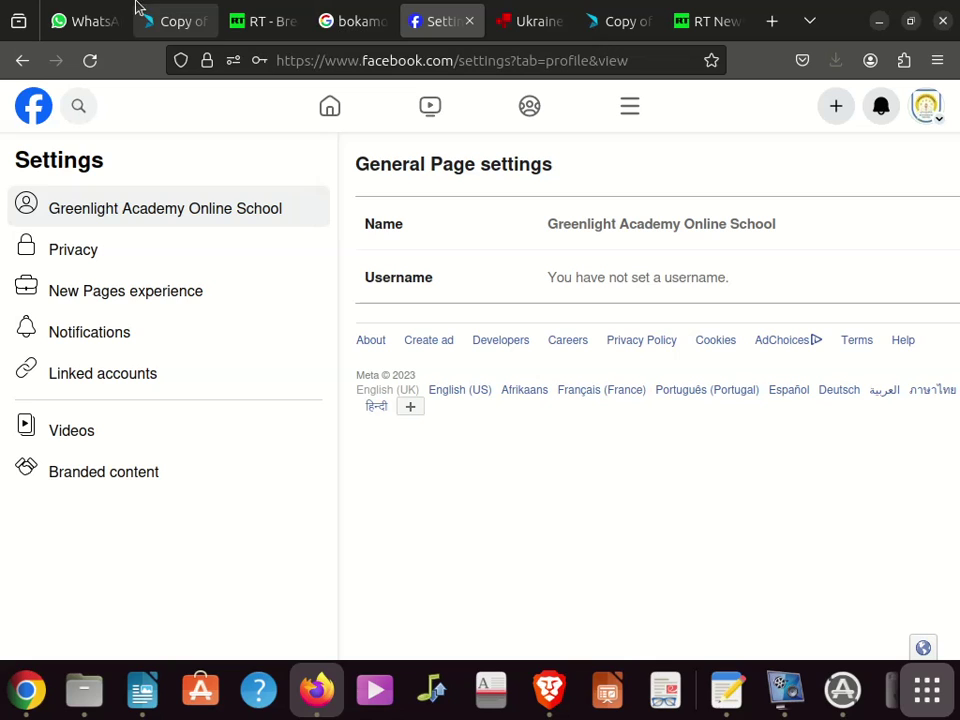
left_click(32, 100)
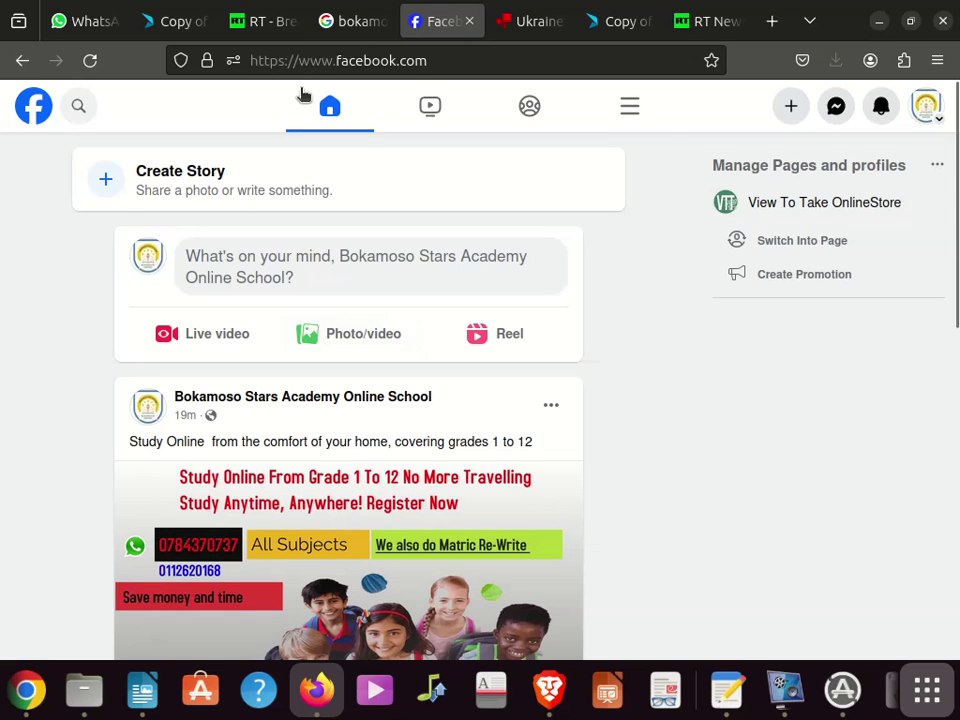
left_click(926, 107)
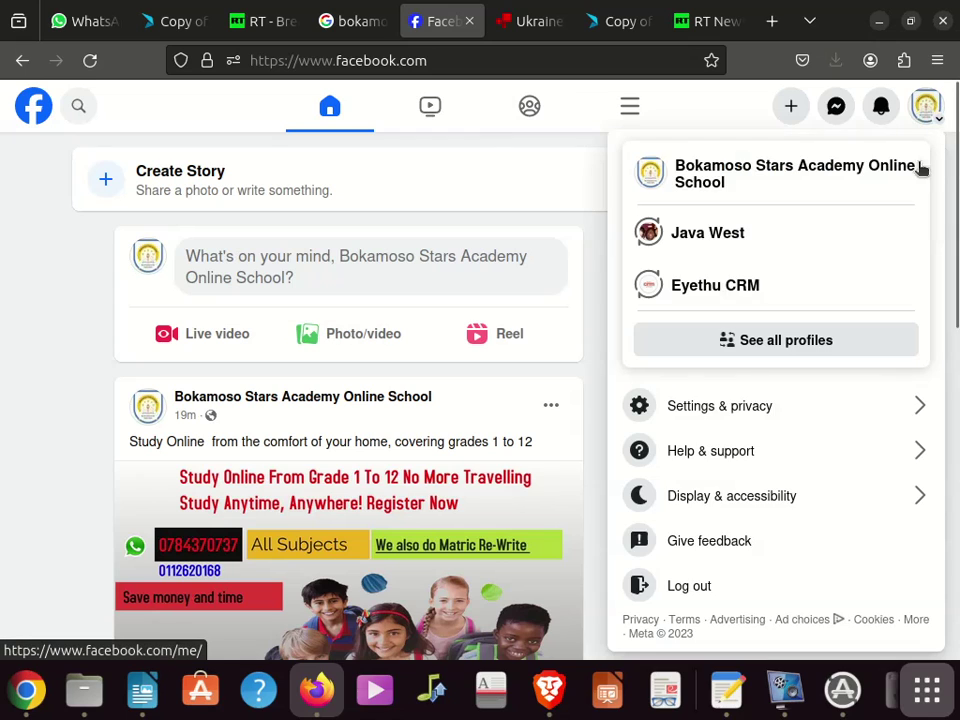
left_click(785, 172)
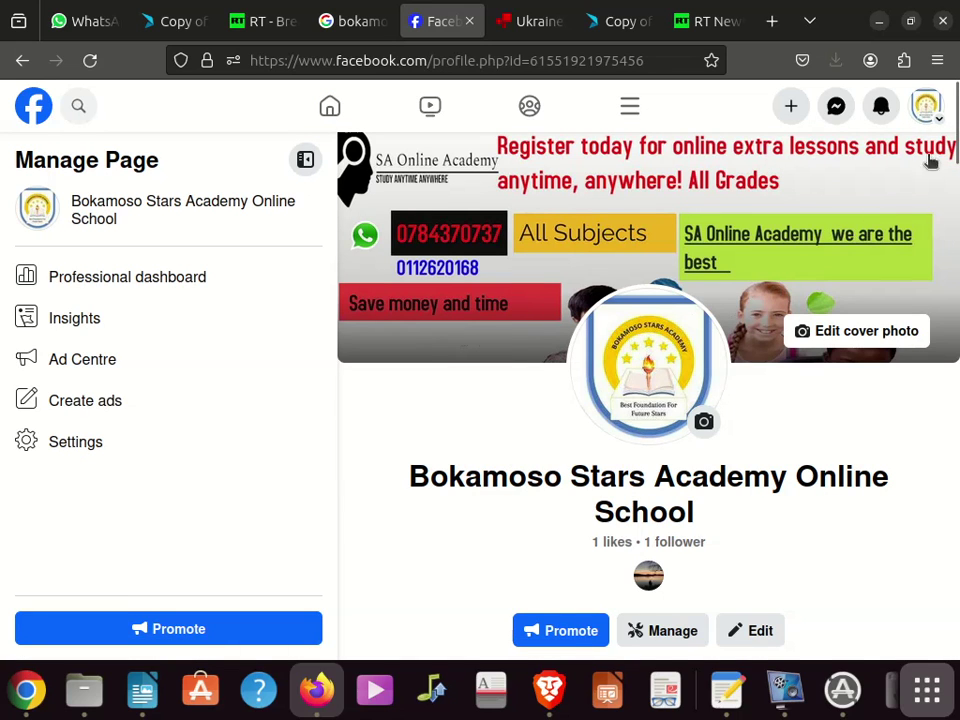
Open the school Page's general settings and check the Name entry.
left_click(932, 118)
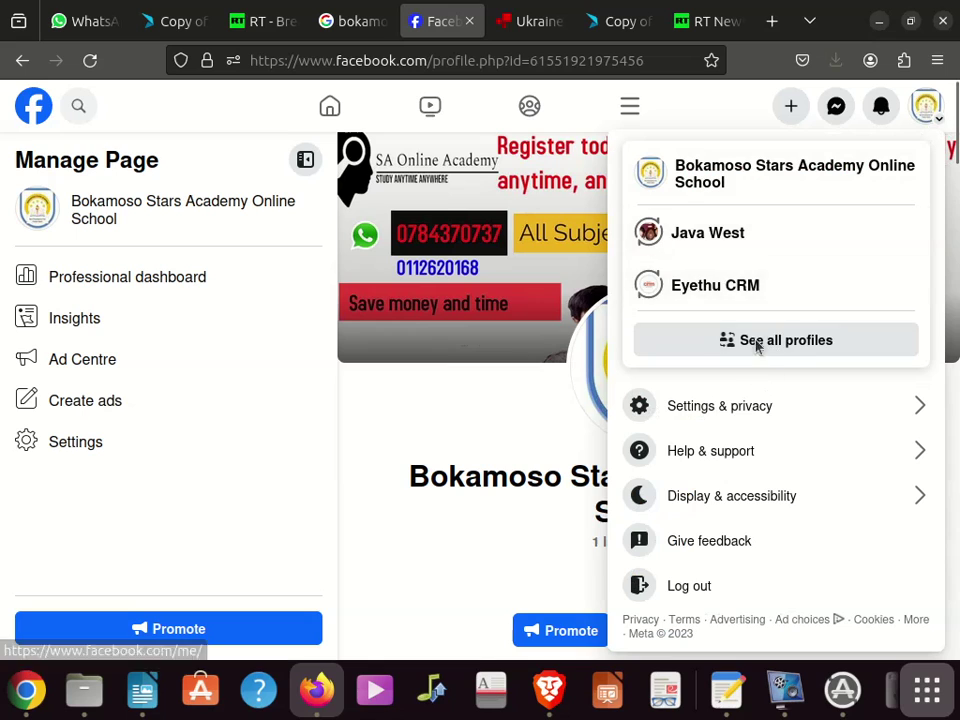
left_click(762, 408)
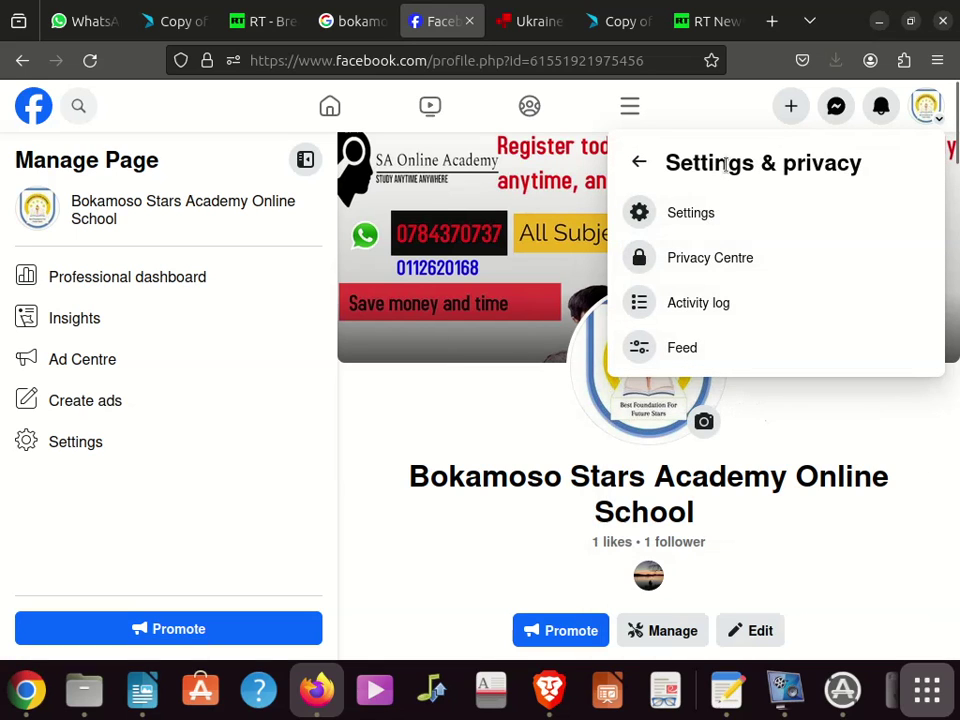
left_click(693, 214)
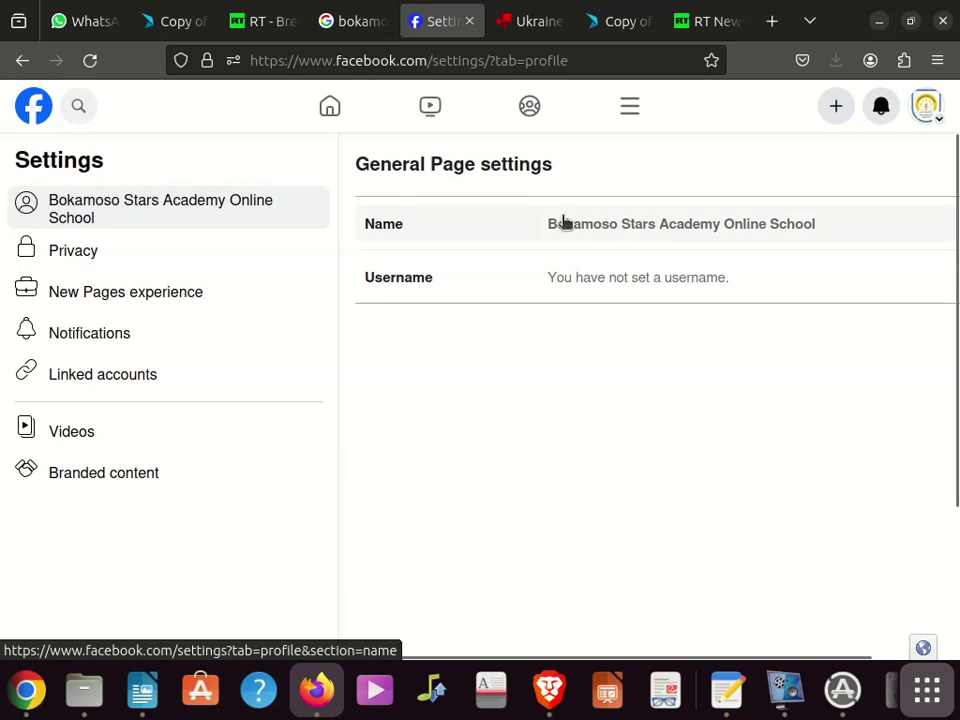
left_click(115, 203)
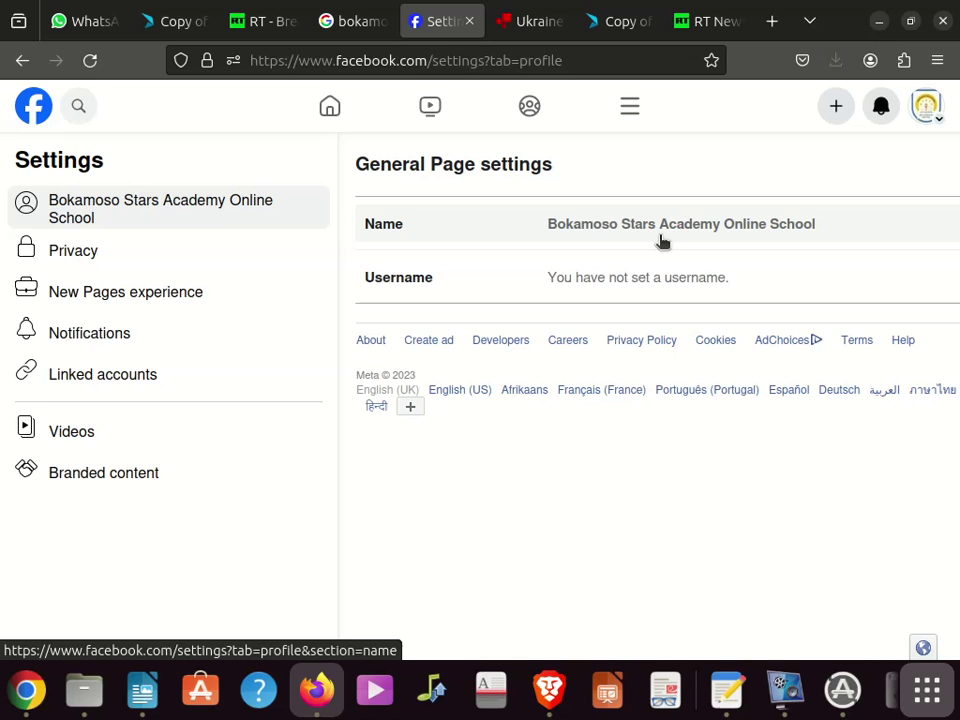
left_click(208, 207)
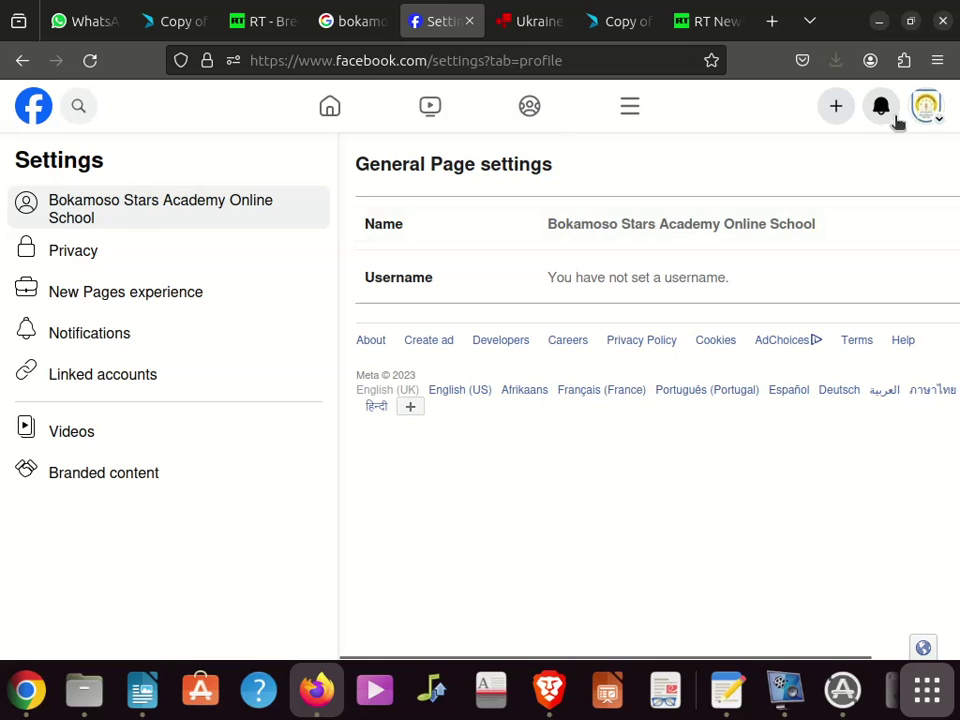
Go back to the Facebook home feed and switch to the Eyethu CRM Page.
left_click(44, 114)
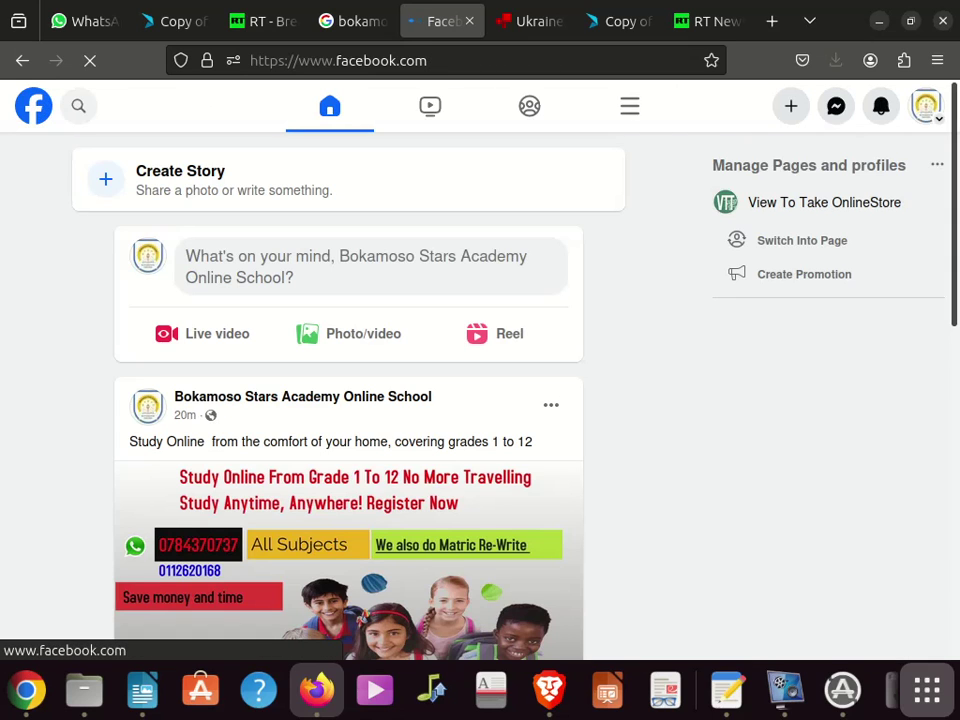
left_click(915, 110)
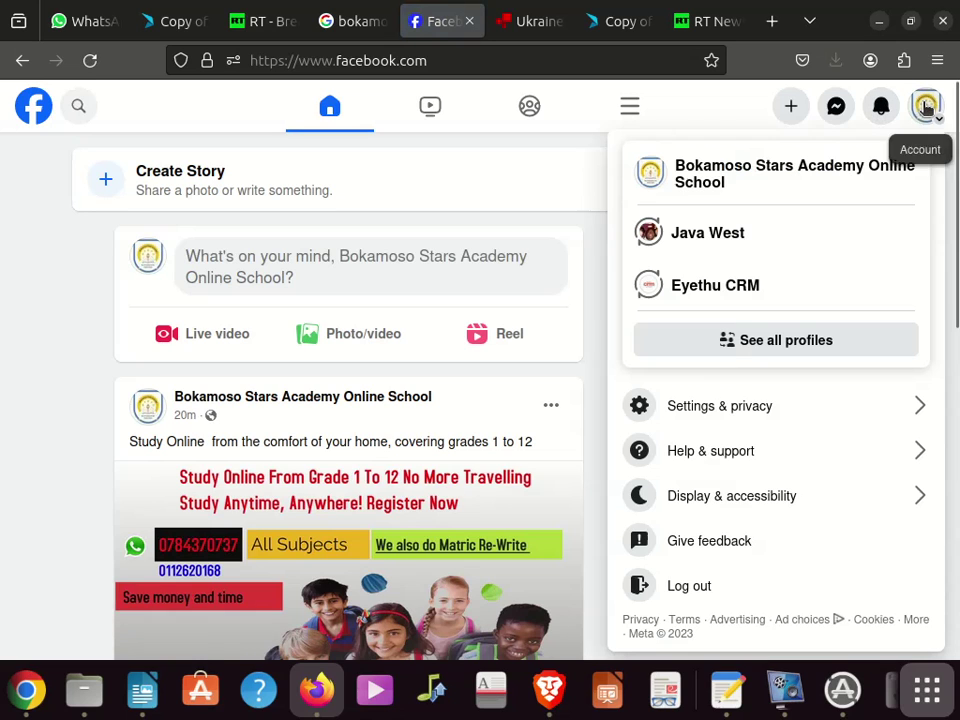
left_click(746, 289)
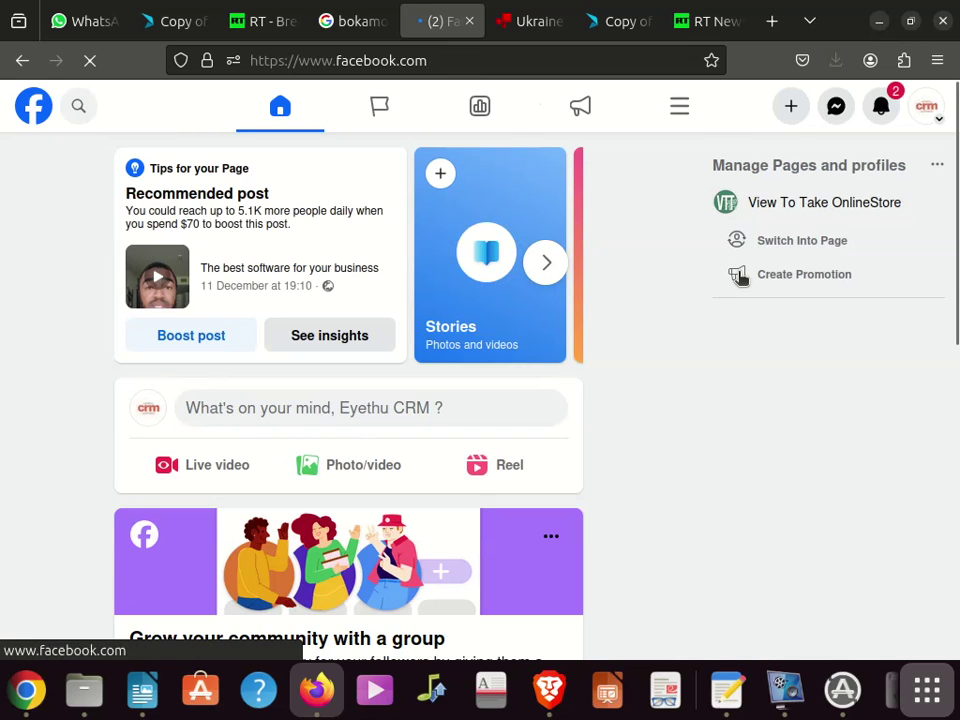
Open the Eyethu CRM general Page settings and change the Page name to "Eyethu CRM Software".
left_click(893, 119)
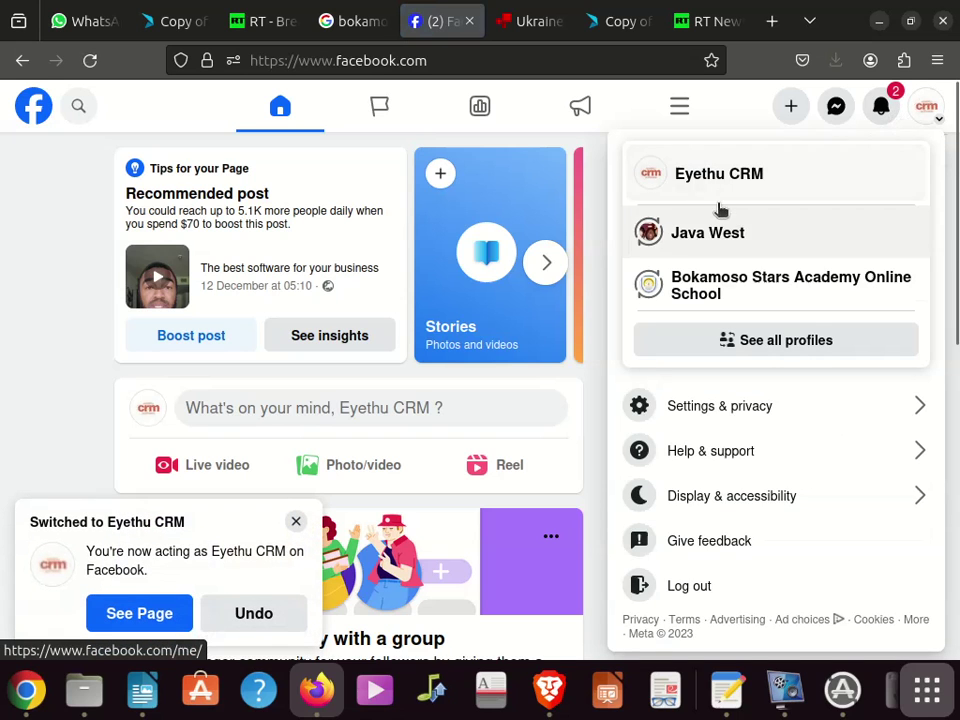
left_click(707, 403)
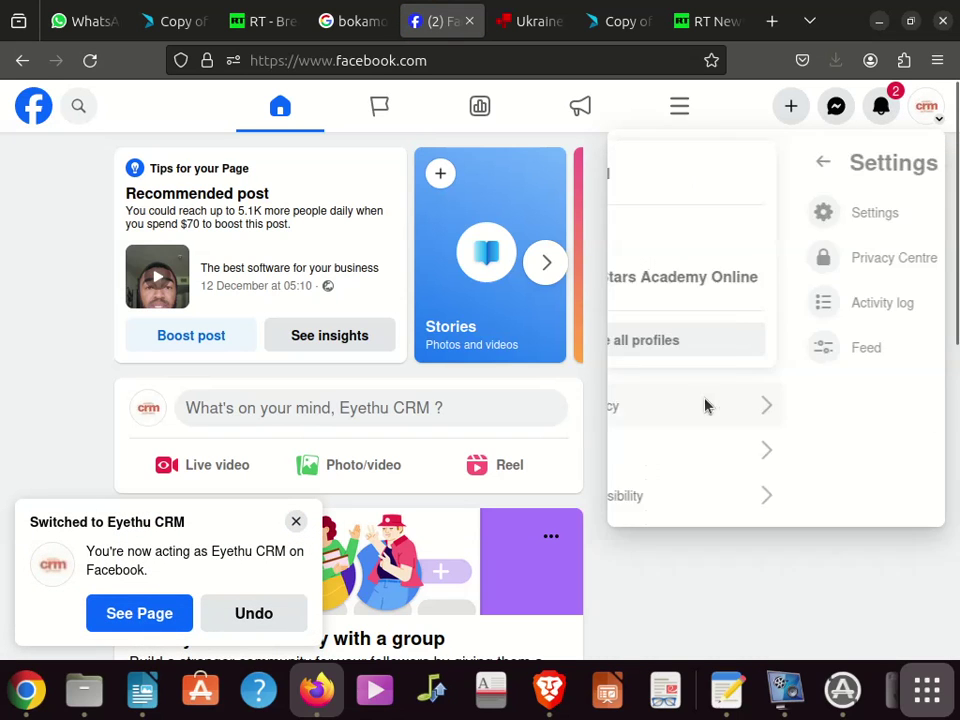
left_click(668, 215)
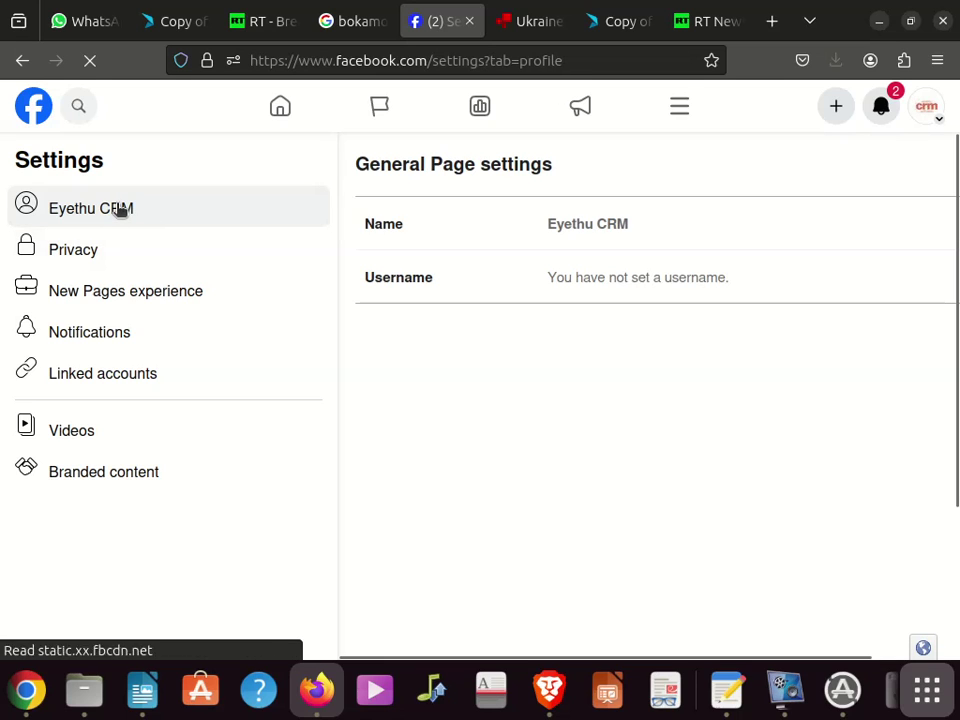
left_click(636, 231)
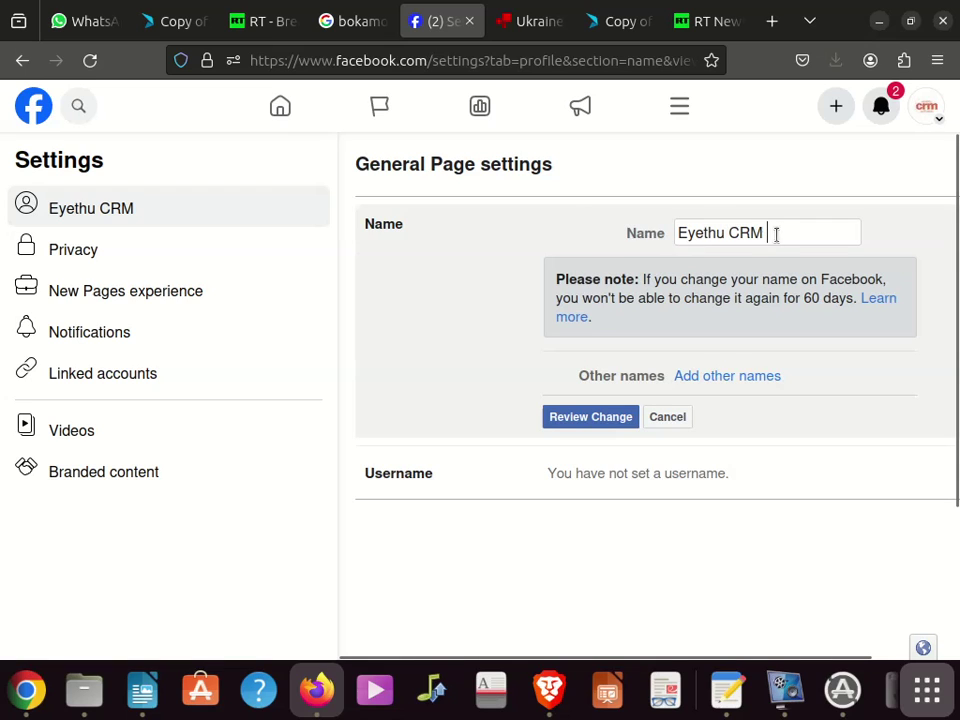
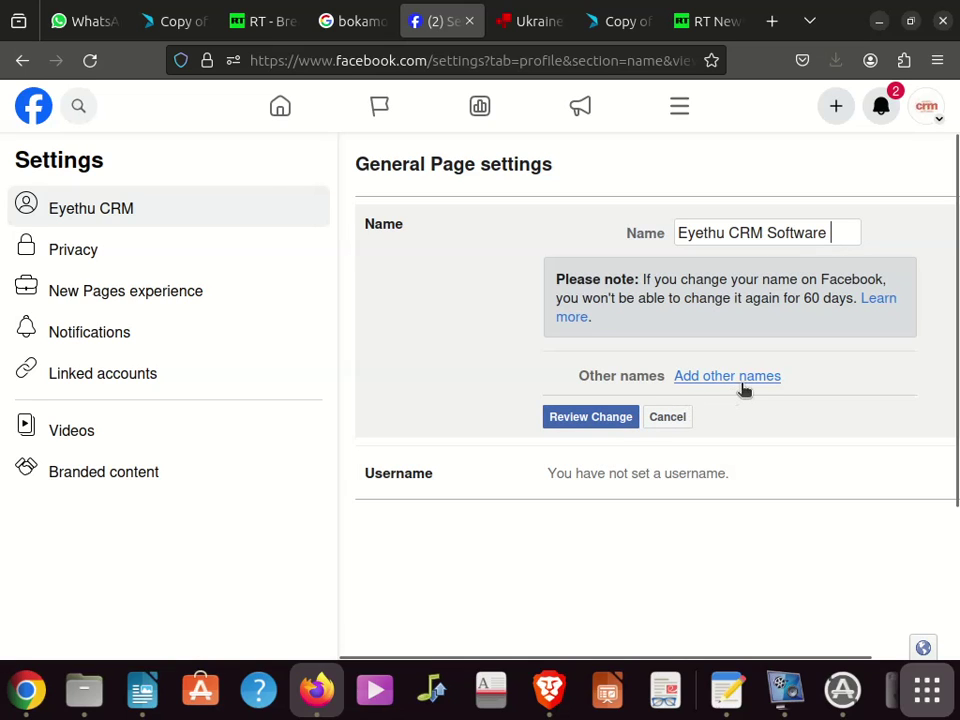
Review the Eyethu CRM name change, replace the prefilled entry with the account password and submit the request.
left_click(600, 414)
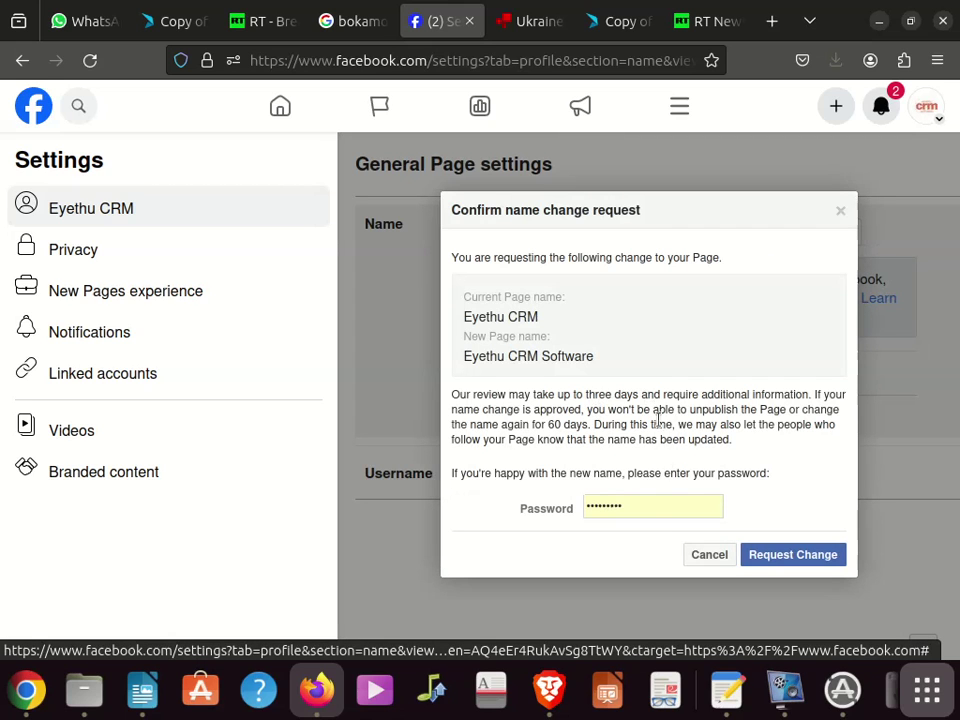
double_click(648, 498)
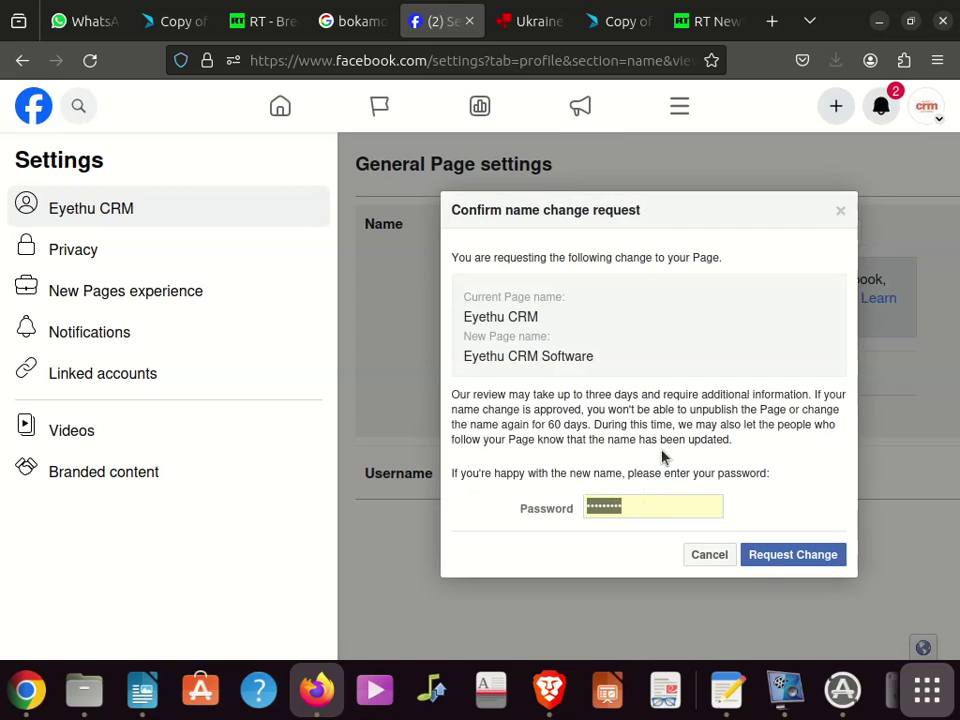
key("BackSpace")
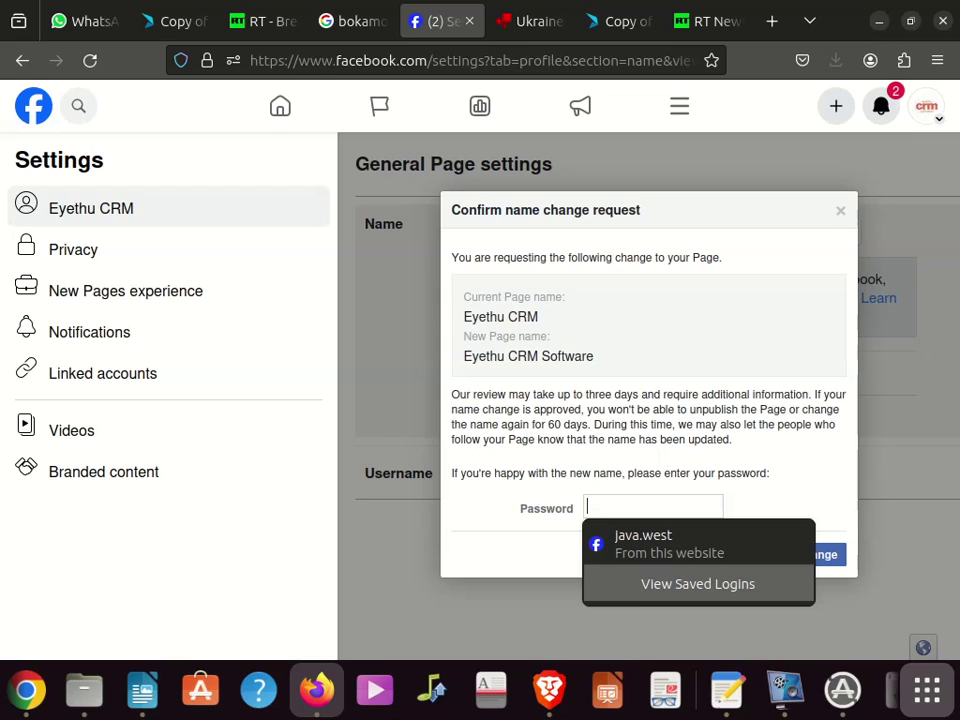
type("a")
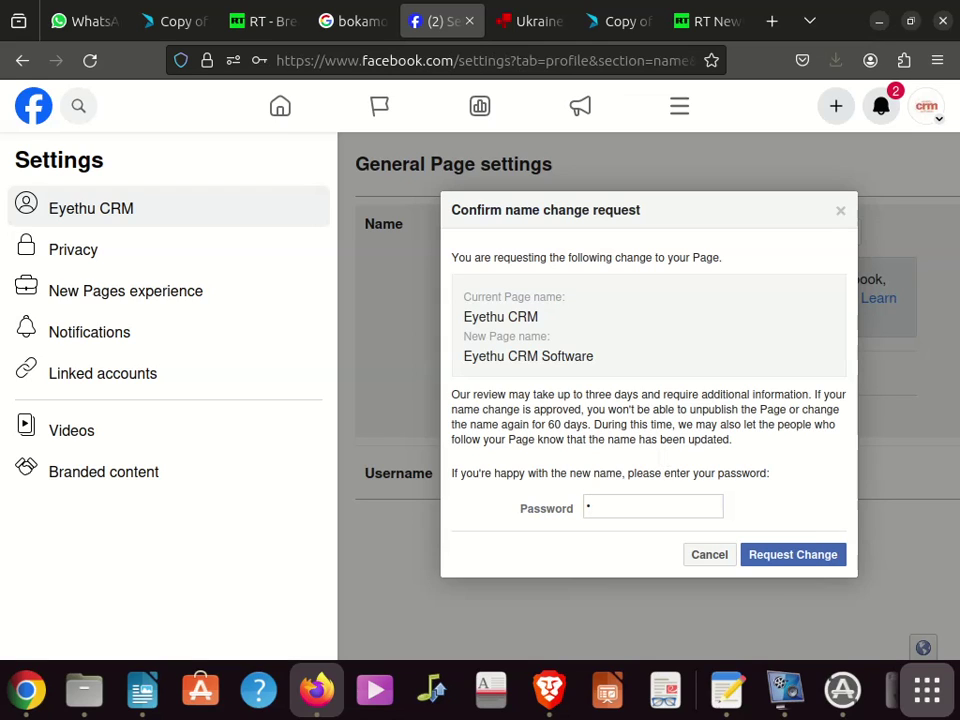
type("aaaaaaaaa")
left_click(786, 561)
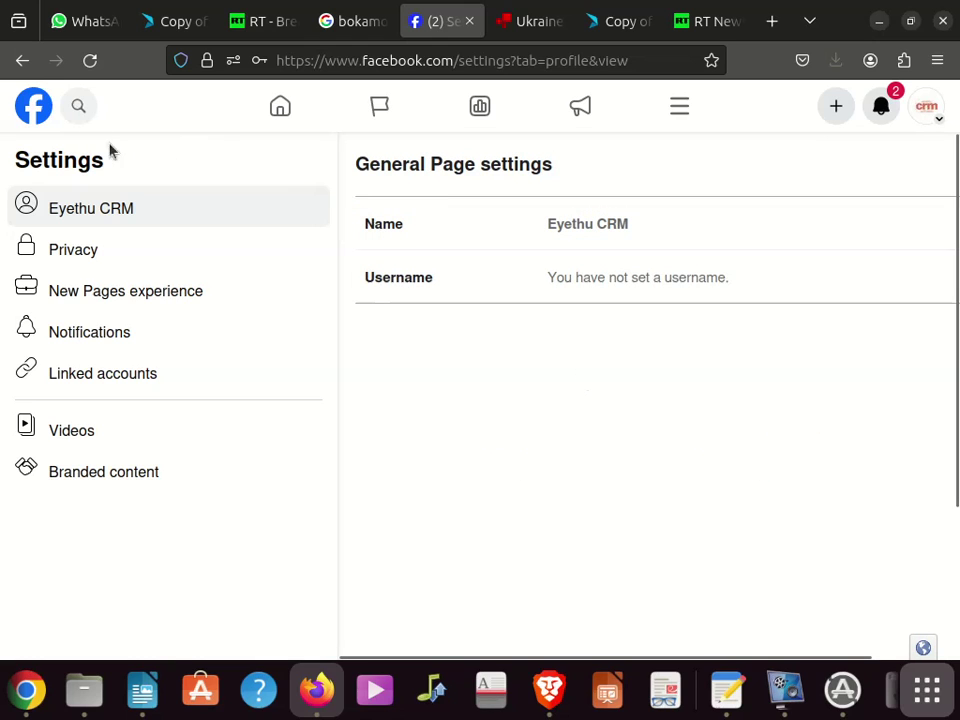
left_click(33, 105)
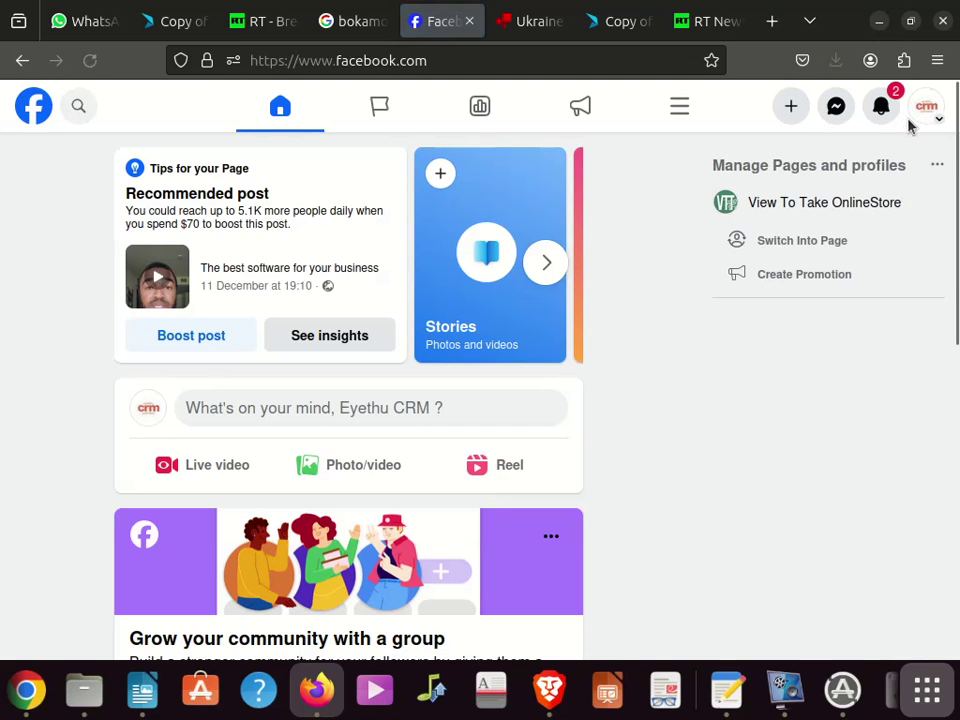
left_click(928, 112)
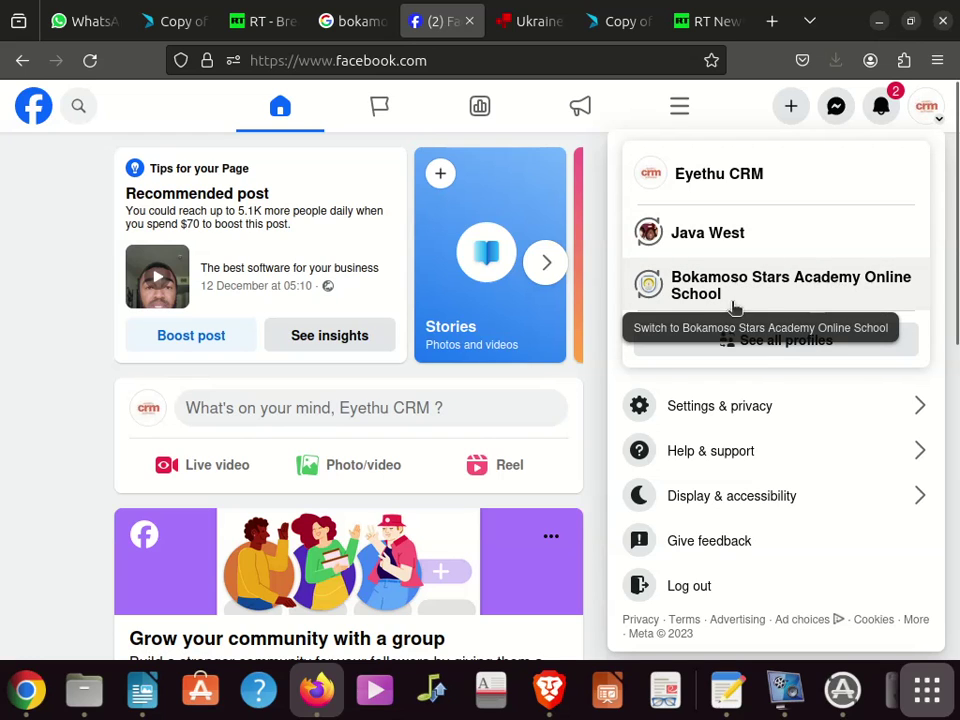
left_click(739, 175)
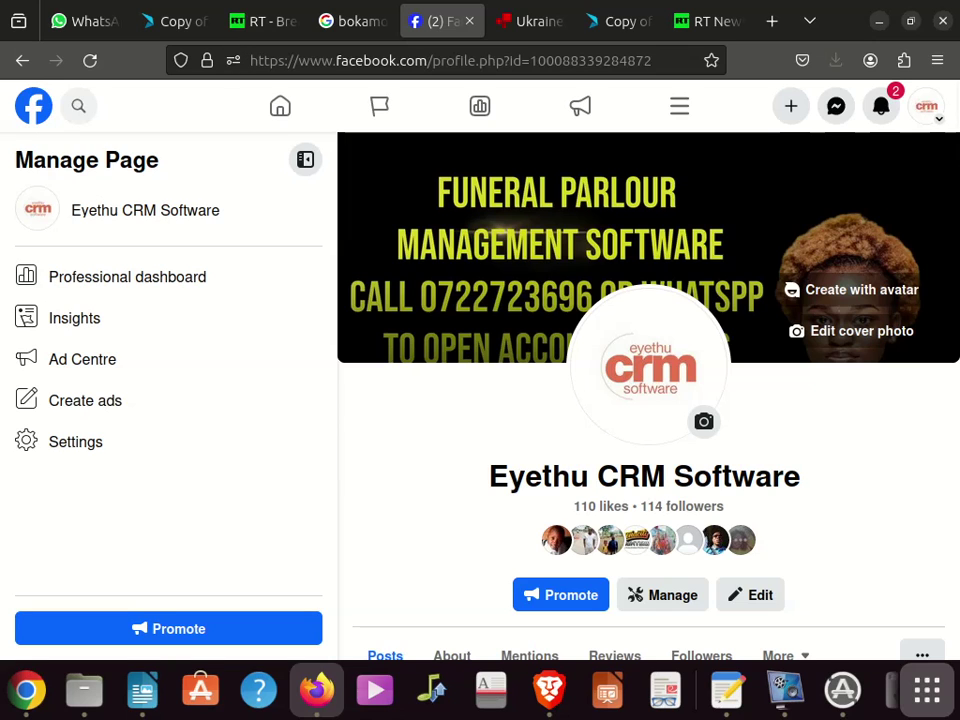
left_click(927, 110)
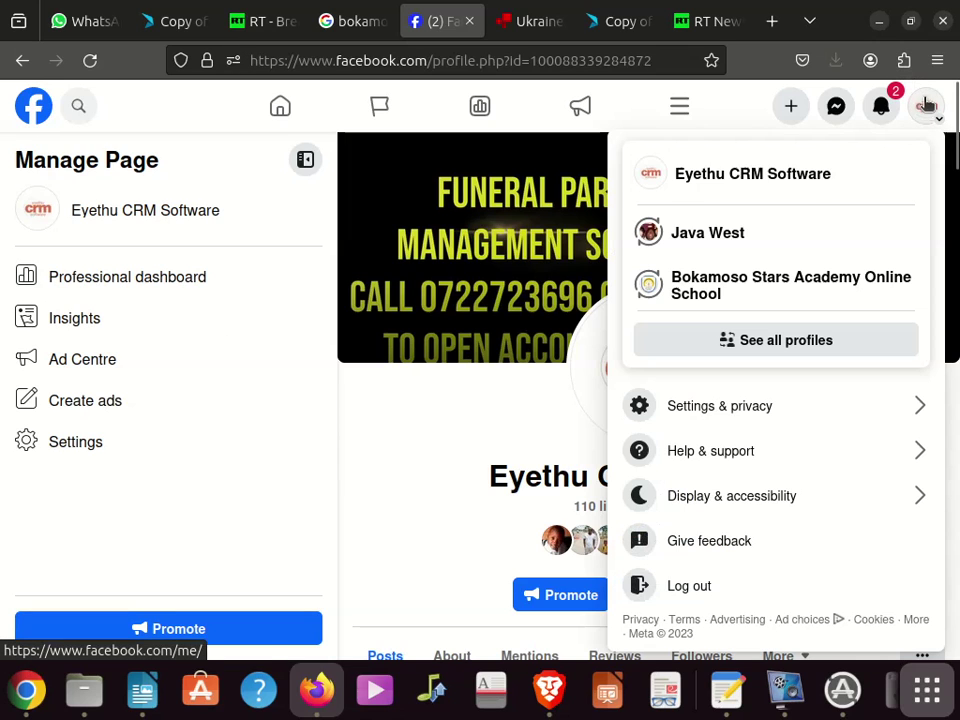
left_click(752, 178)
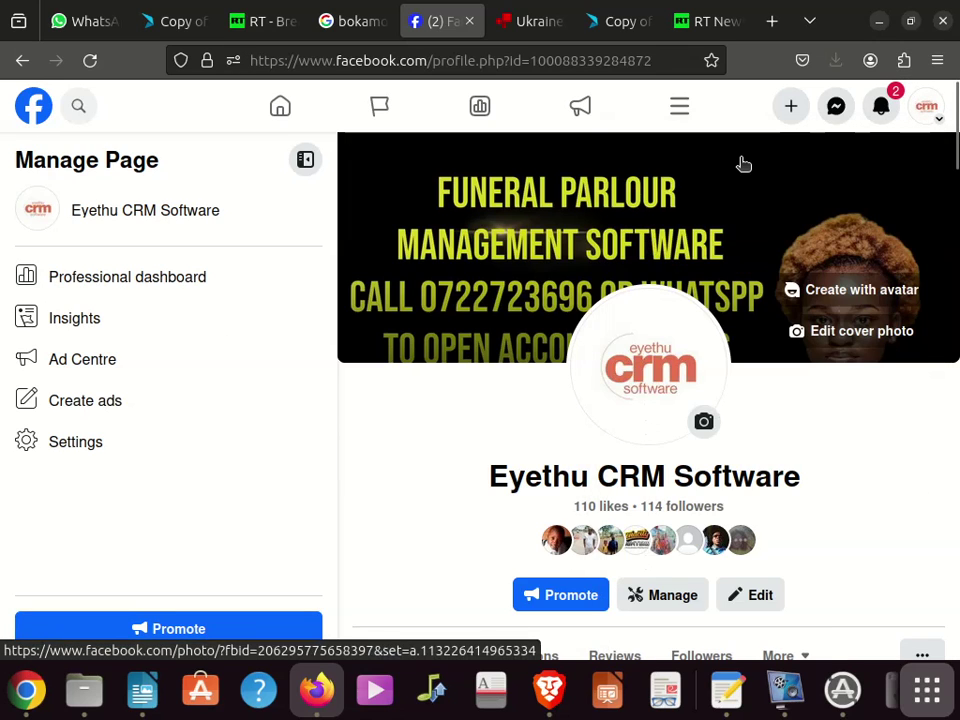